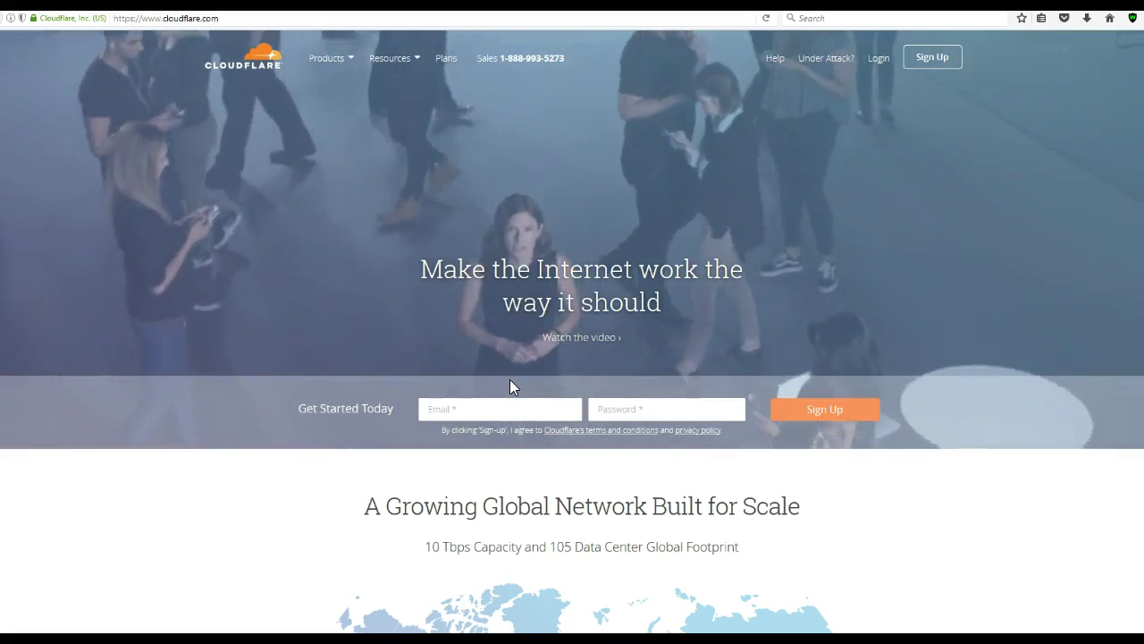
Step: Enter an e-mail address and account password in the Cloudflare sign-up form
click(510, 411)
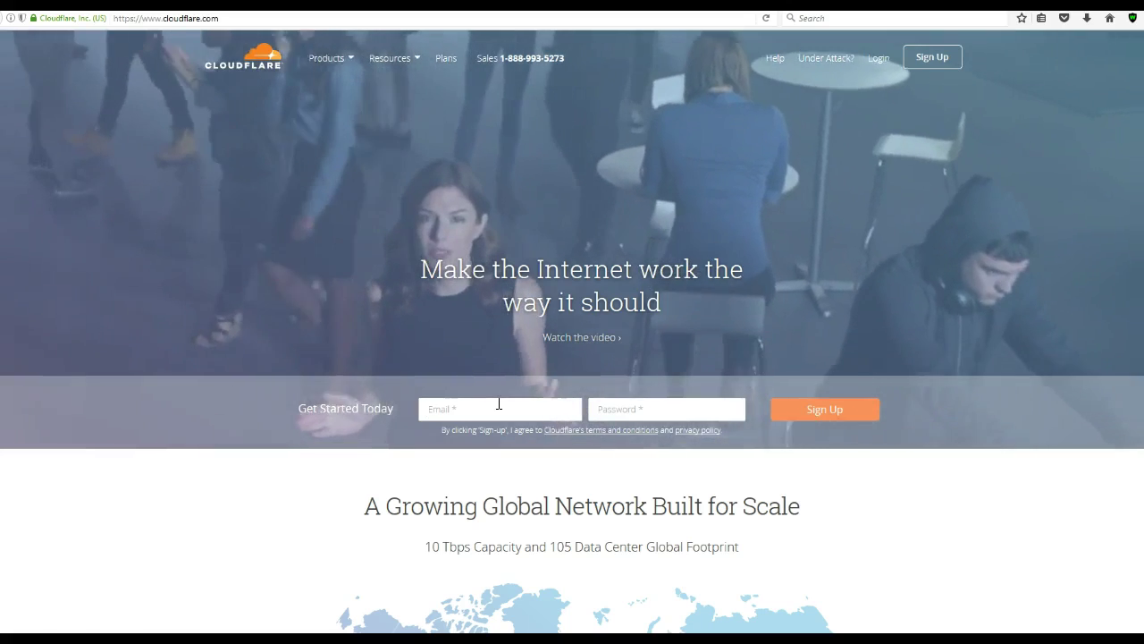
click(497, 407)
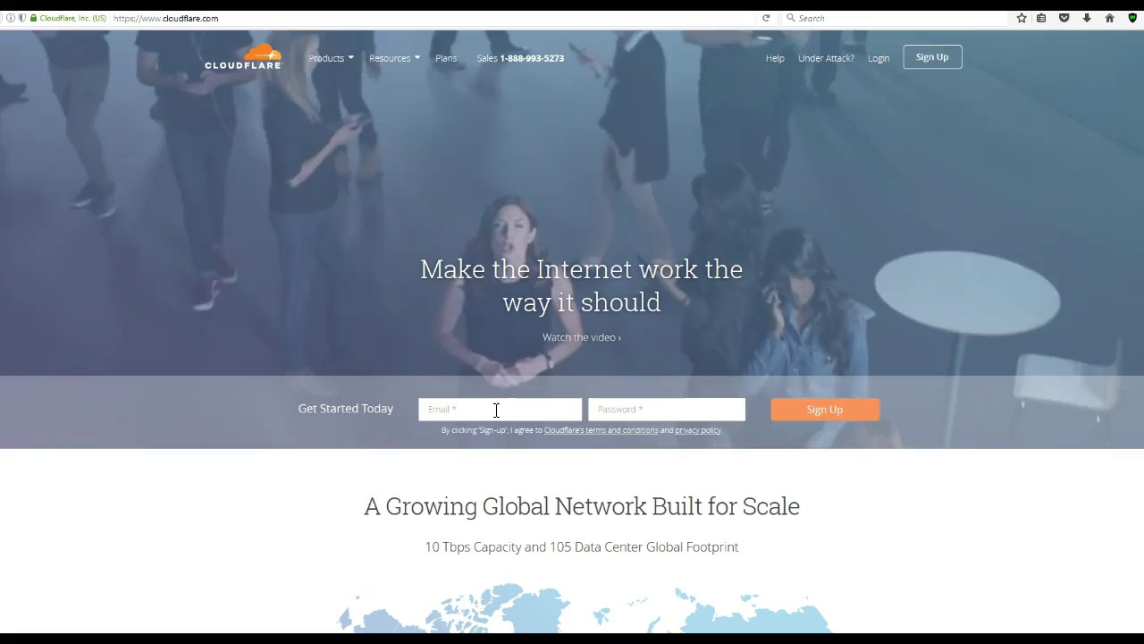
click(474, 433)
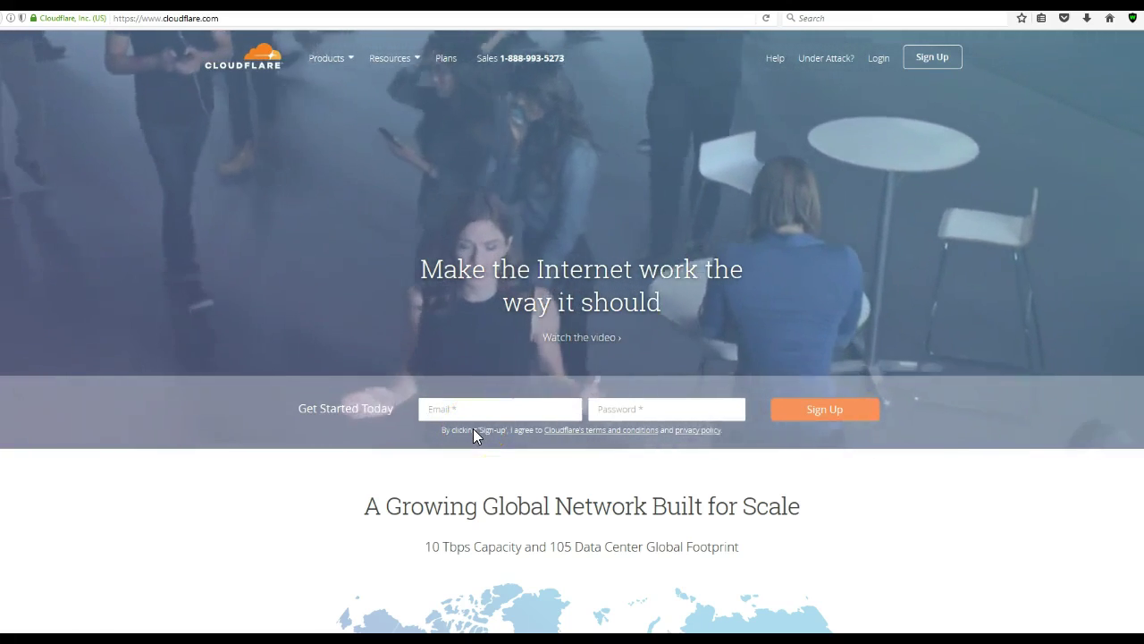
click(474, 409)
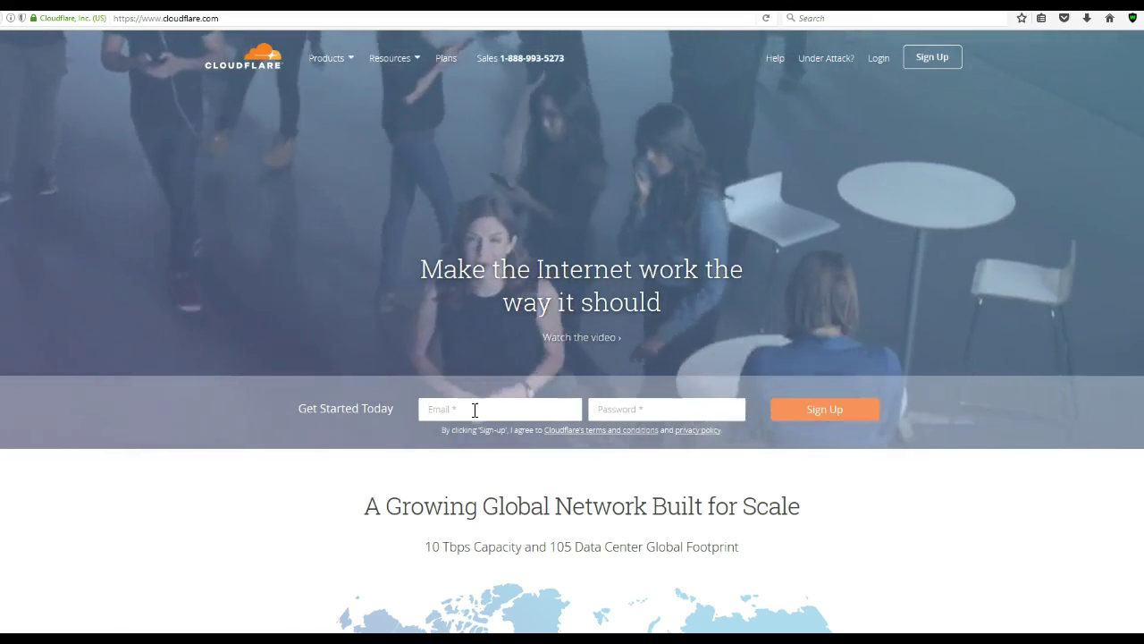
click(932, 57)
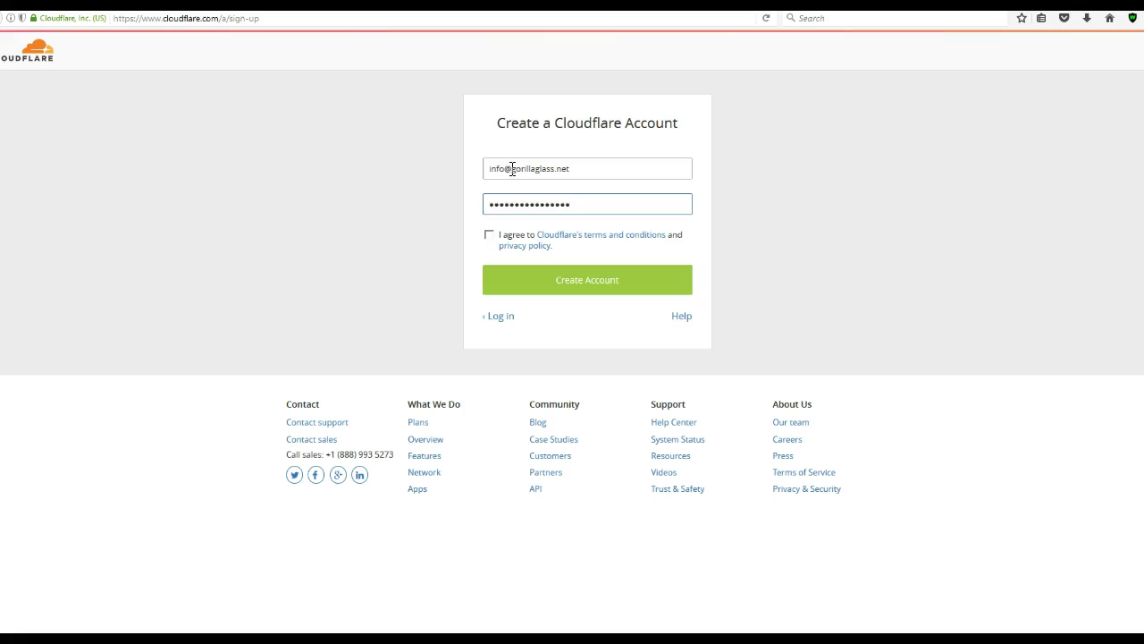
Step: Agree to Cloudflare's terms and create the account
click(489, 236)
click(544, 284)
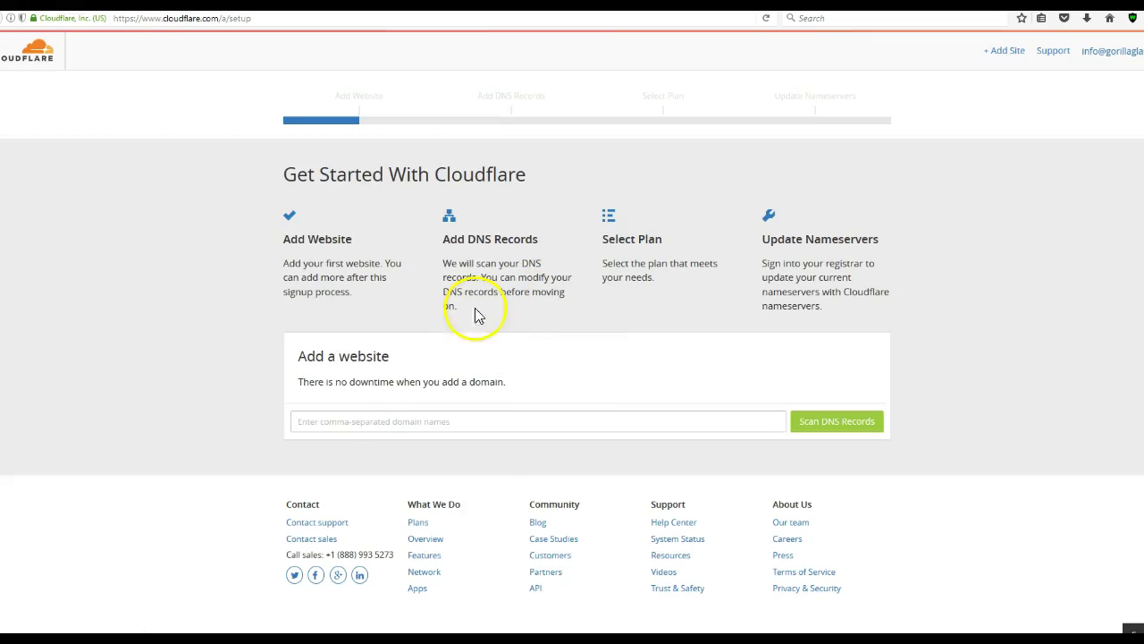
Step: Enter gorillaglass.net as the website and scan its DNS records
click(336, 428)
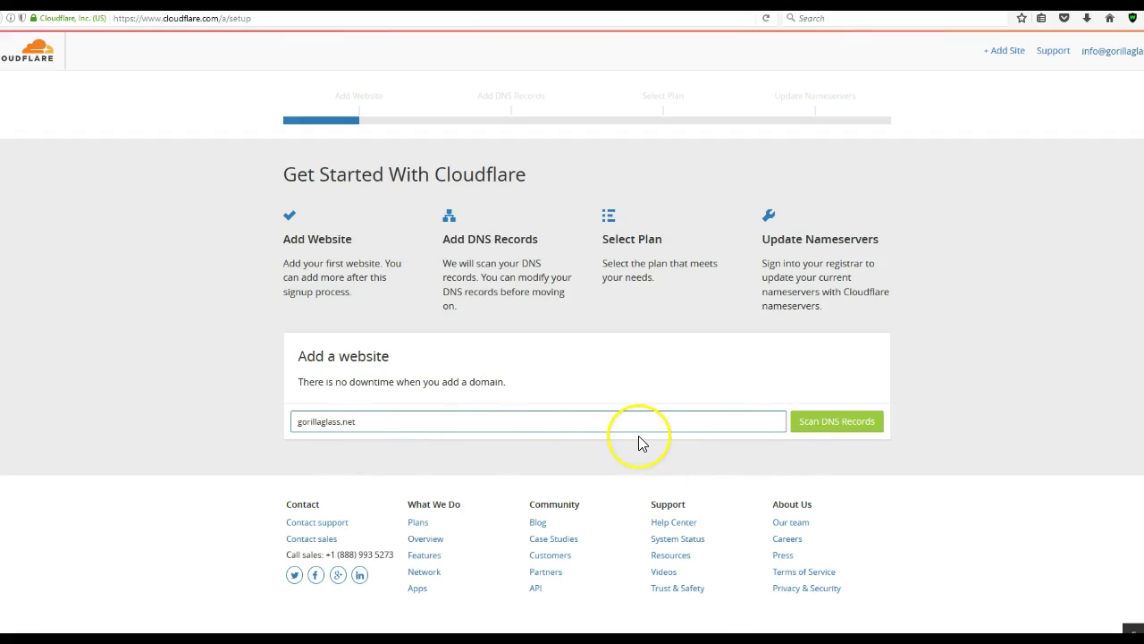
click(808, 424)
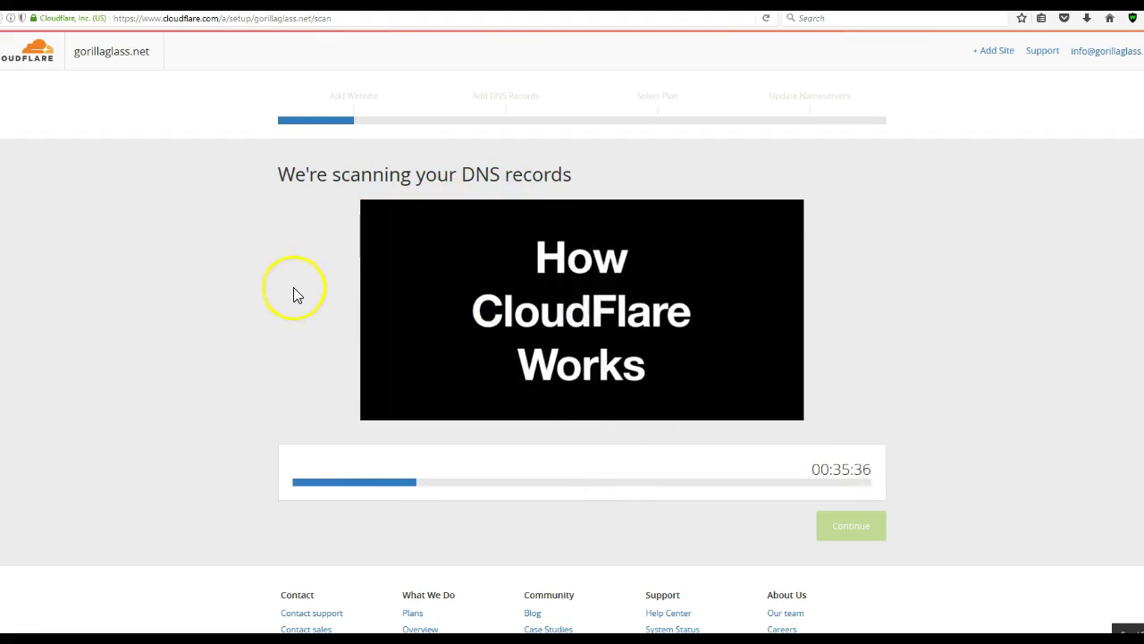
Step: Let the gorillaglass.net DNS scan complete, then continue to the imported A and CNAME records
scroll(294, 287, down, 2)
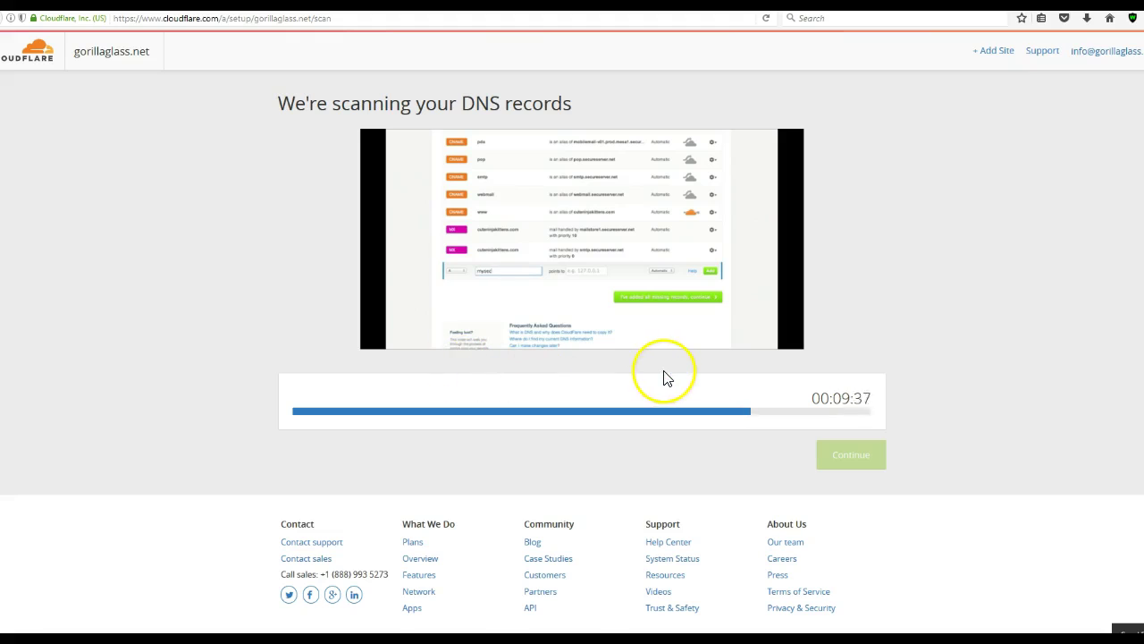
click(885, 348)
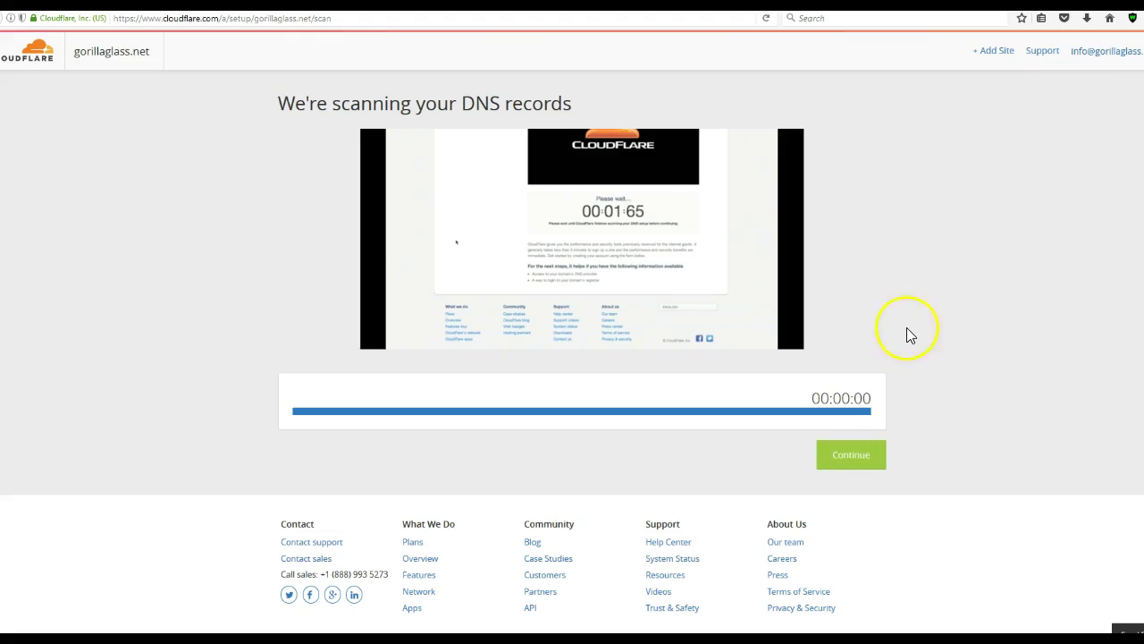
click(850, 454)
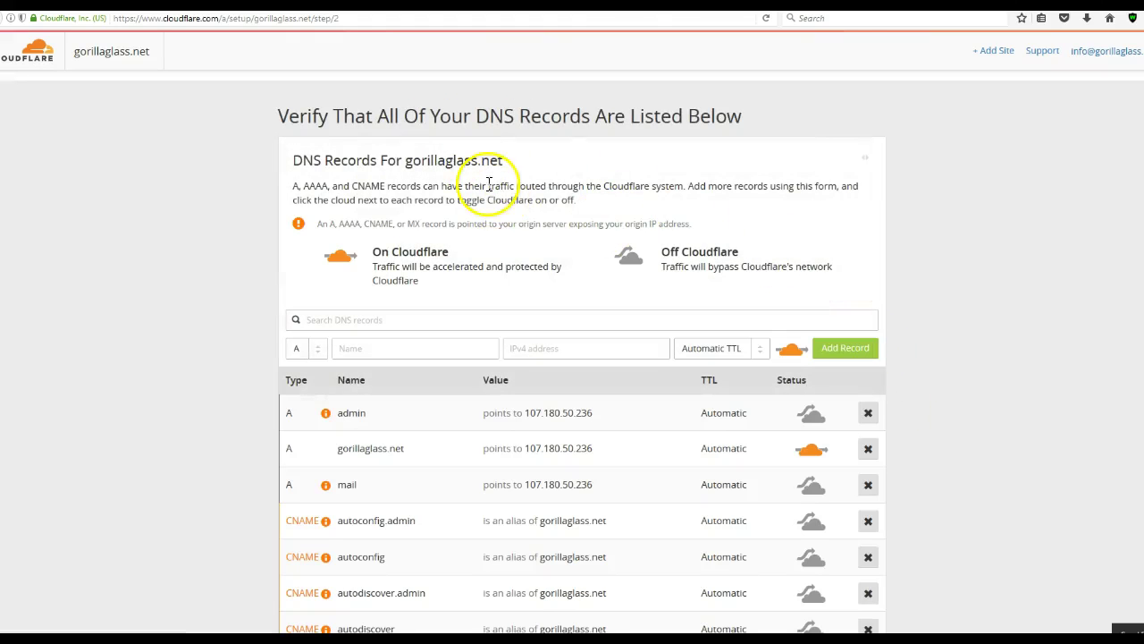
scroll(472, 288, down, 6)
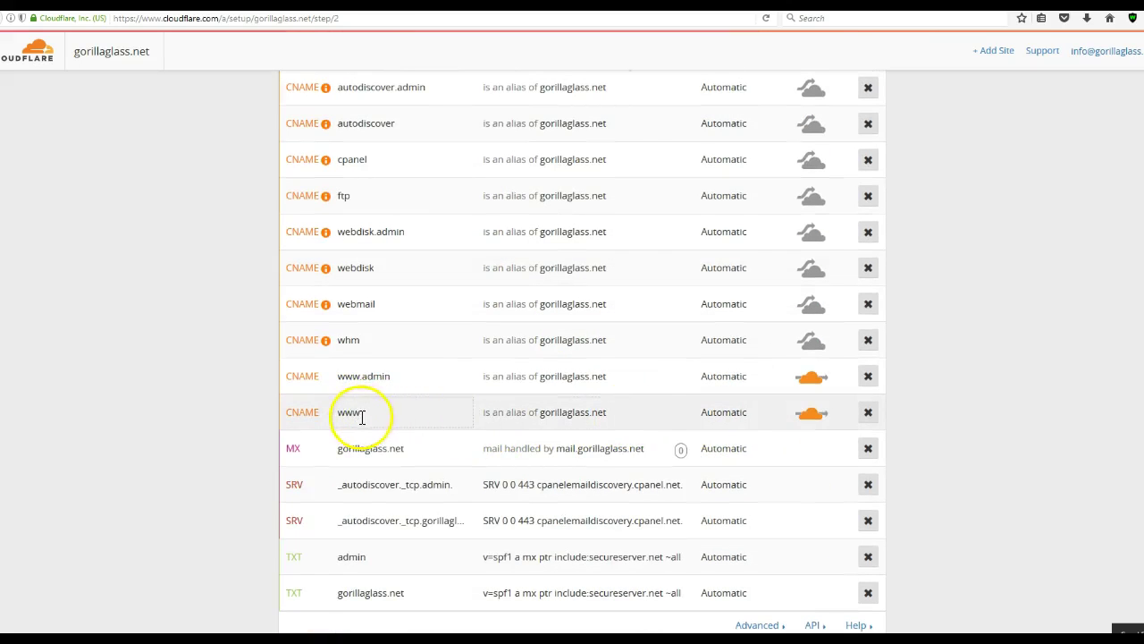
scroll(500, 385, up, 4)
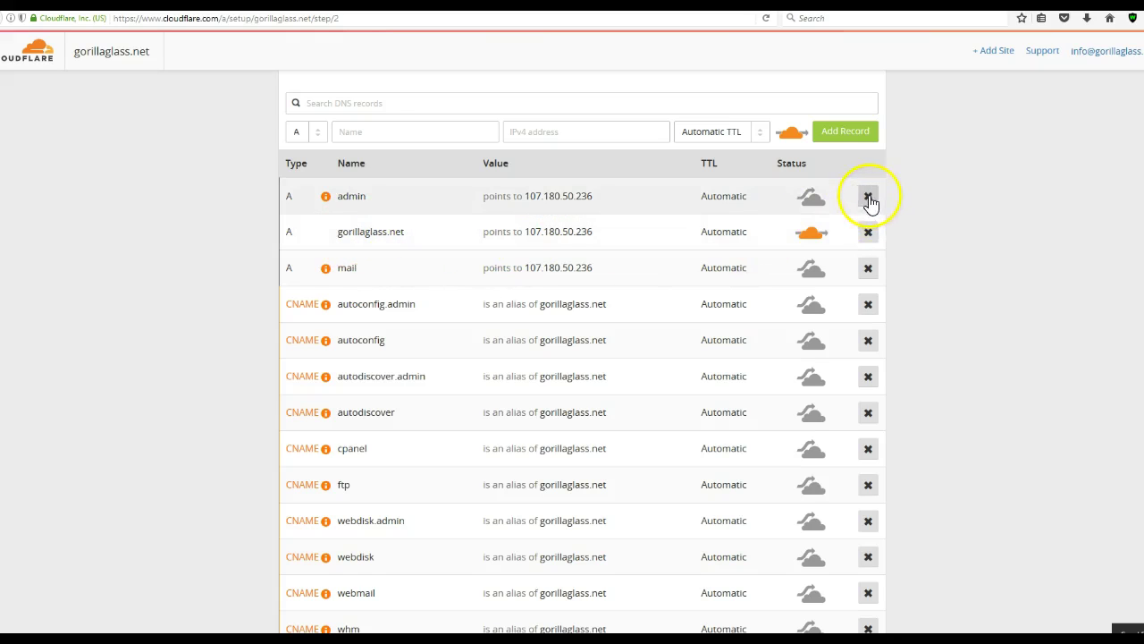
scroll(822, 385, down, 3)
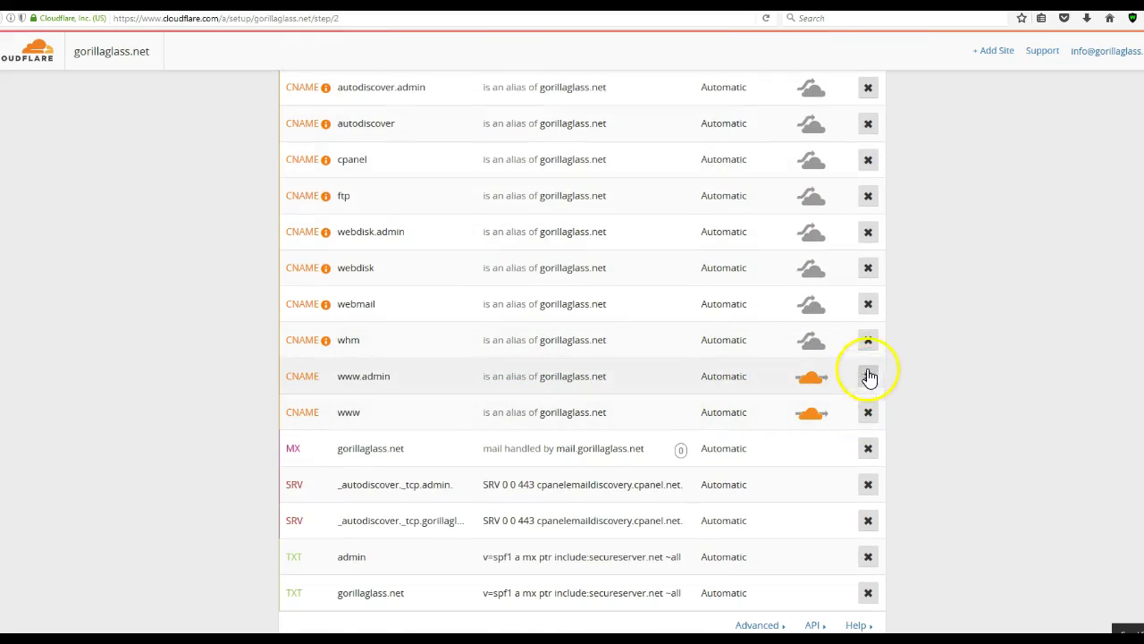
scroll(756, 286, up, 2)
scroll(750, 286, down, 2)
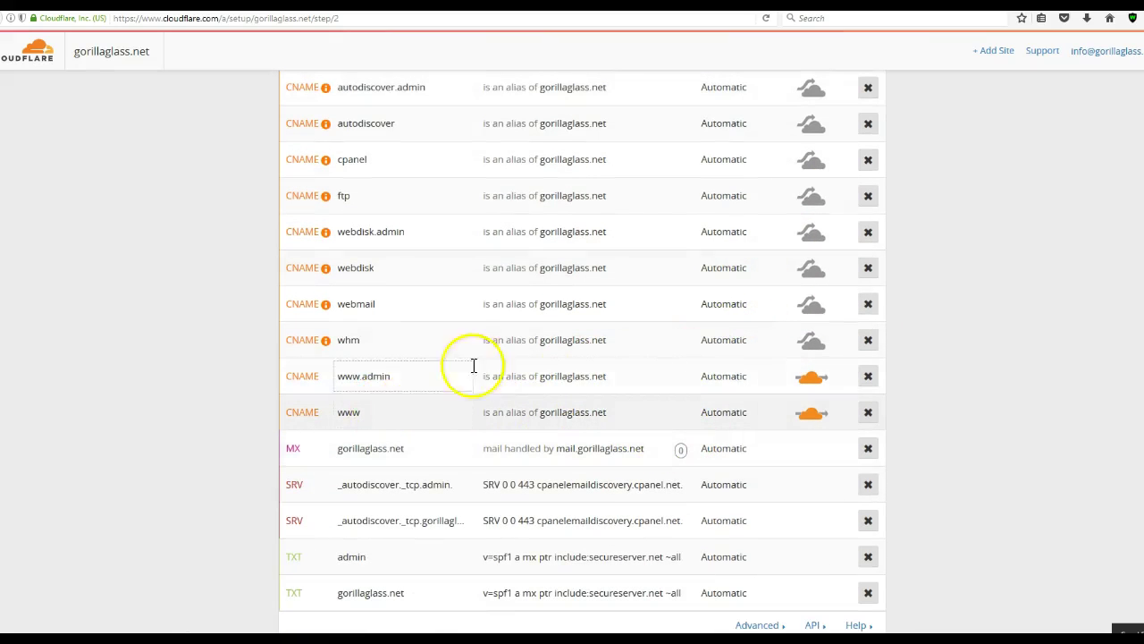
scroll(474, 365, up, 3)
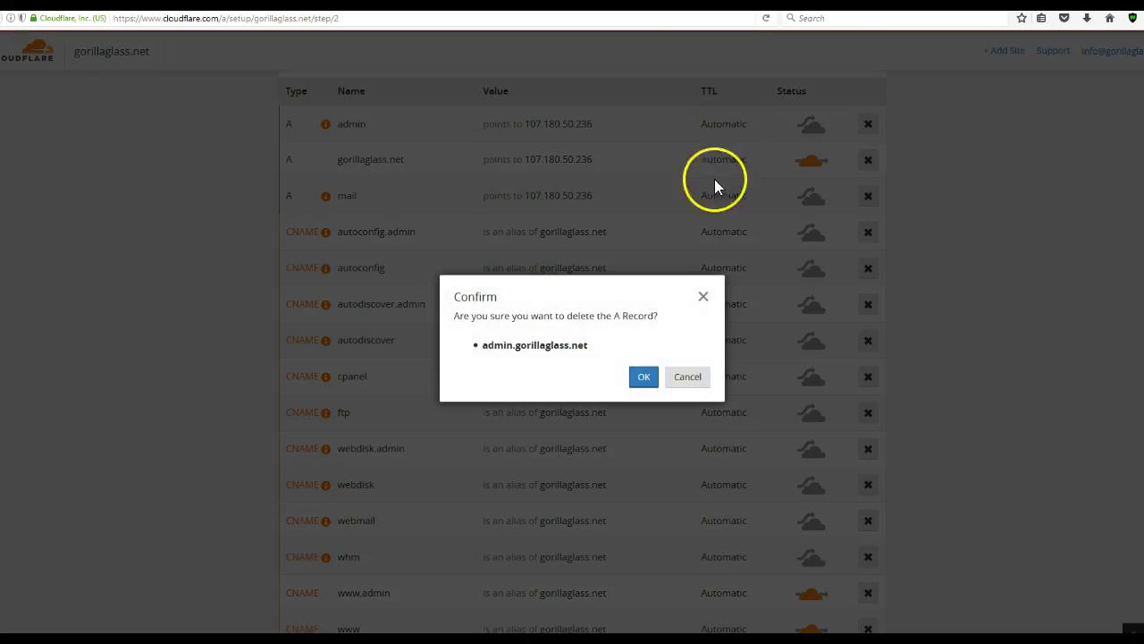
Step: Delete the admin and mail A records plus the autoconfig.admin, autoconfig and autodiscover.admin CNAMEs
click(643, 378)
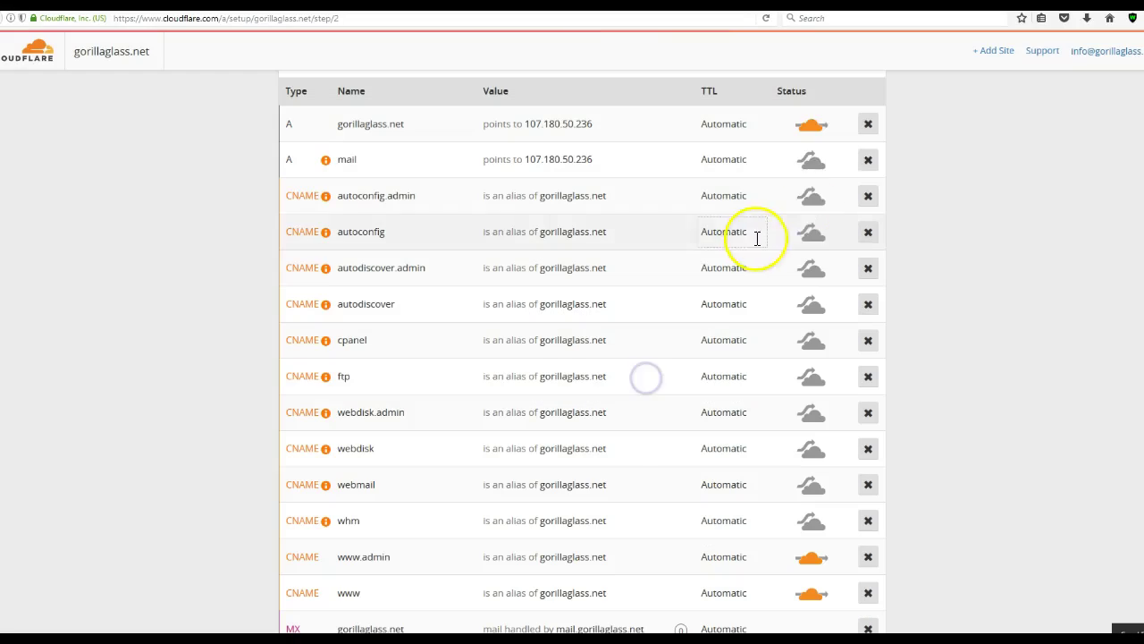
click(868, 159)
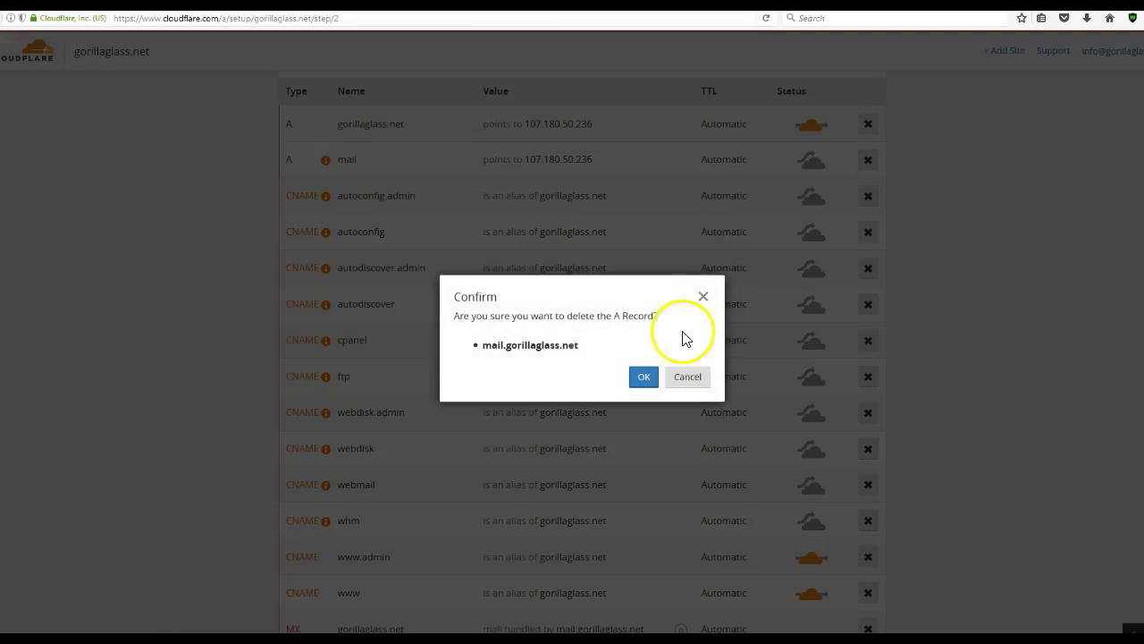
click(645, 378)
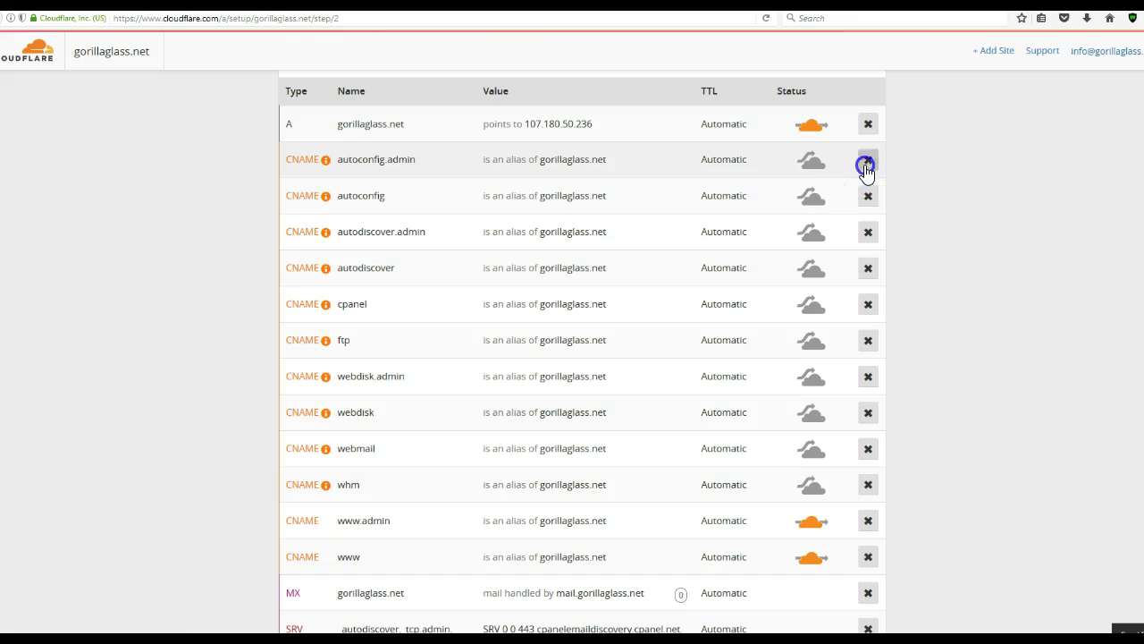
click(866, 164)
click(645, 379)
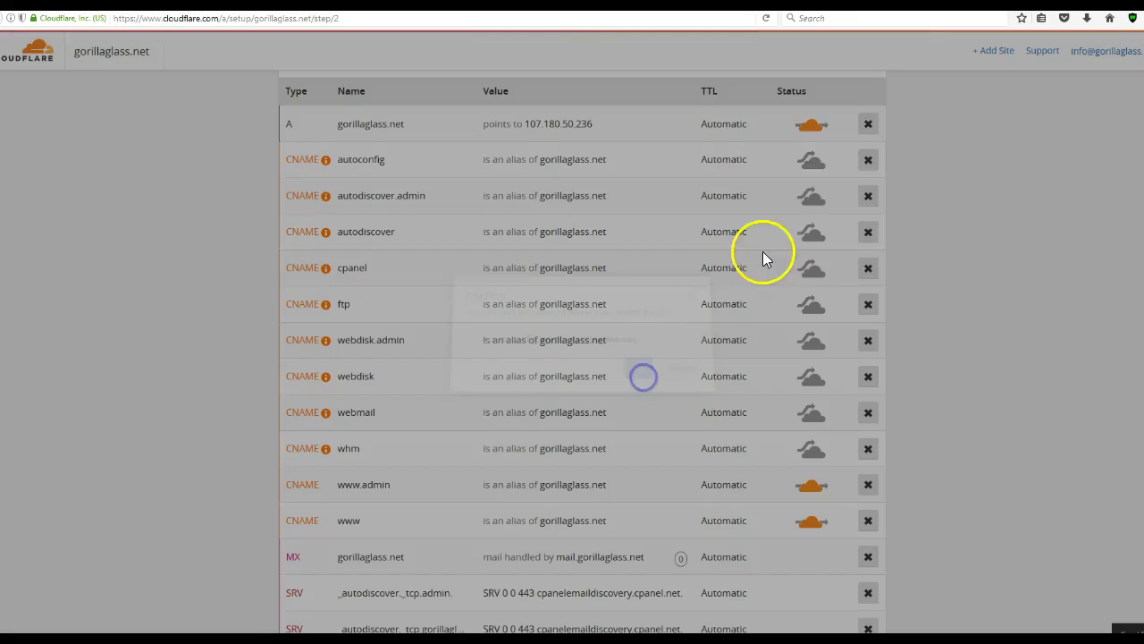
click(866, 158)
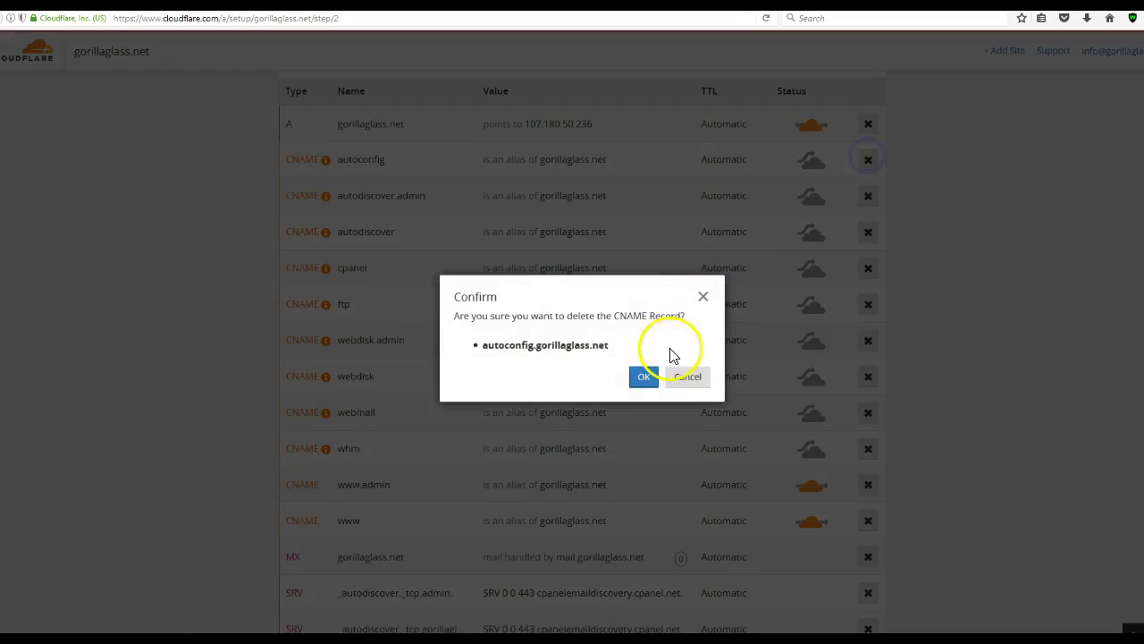
click(642, 379)
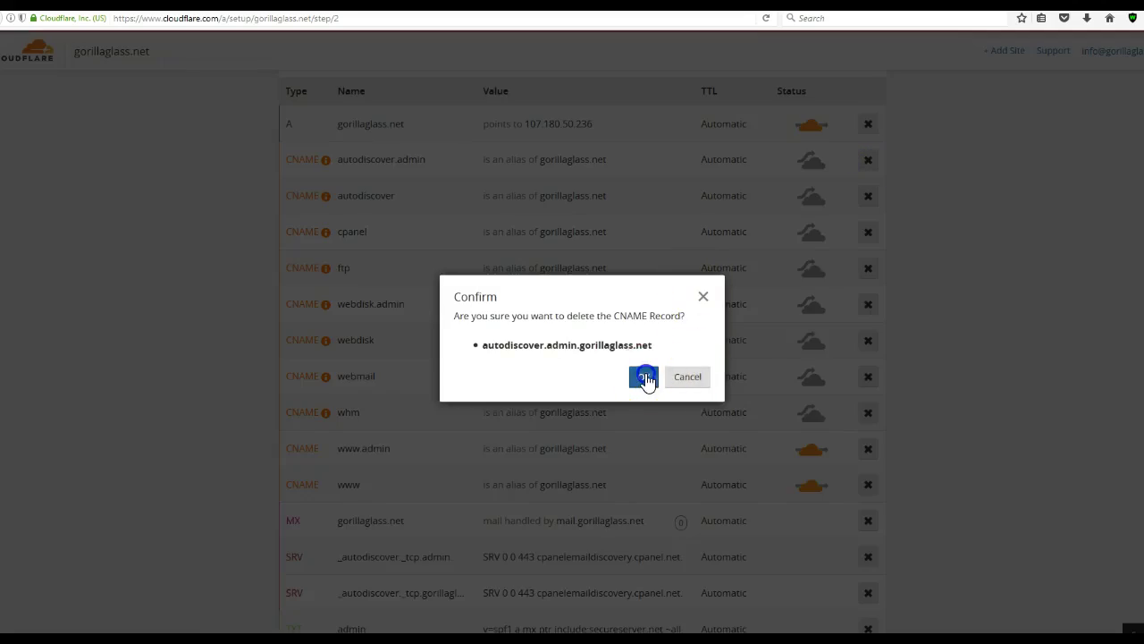
click(644, 377)
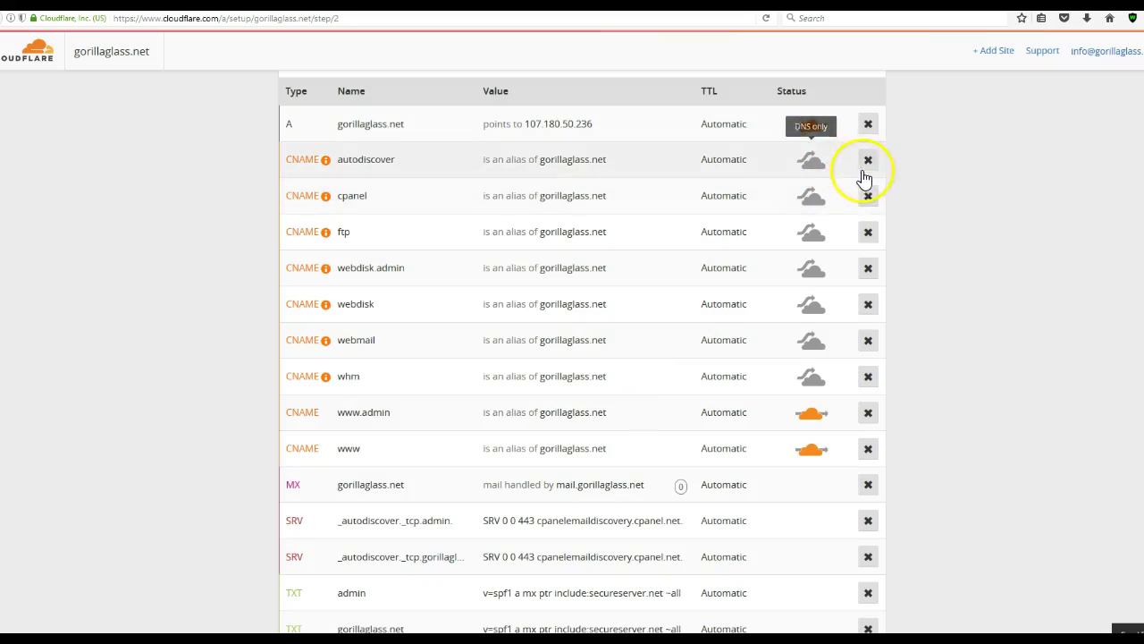
Step: Delete the autodiscover, cpanel, ftp, webdisk.admin, webdisk, webmail and whm CNAME records
click(867, 159)
click(643, 379)
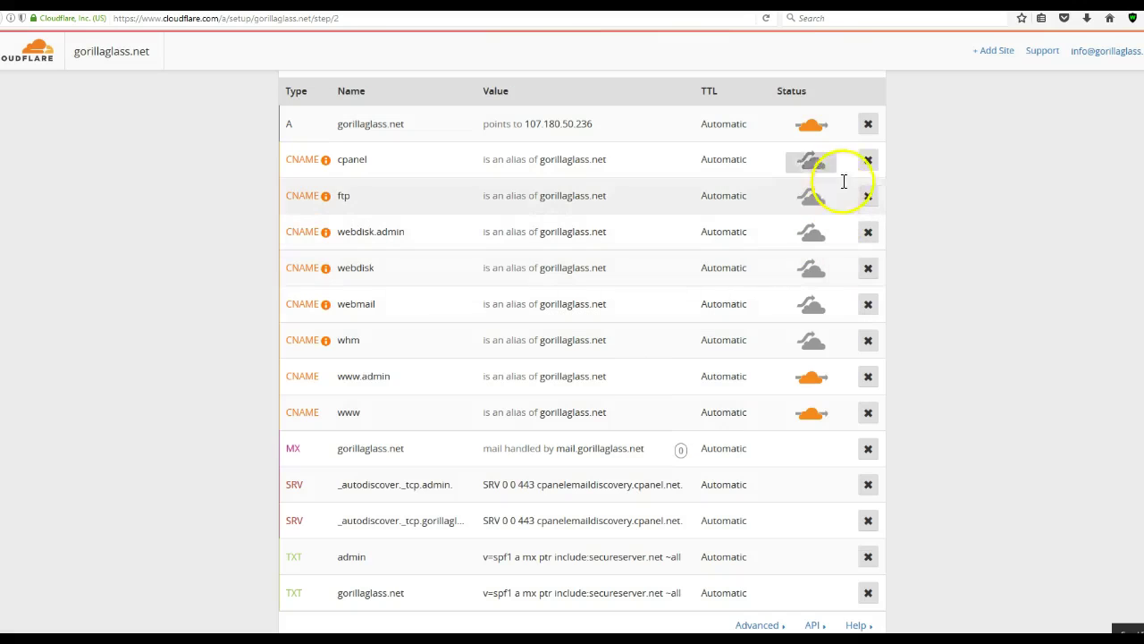
click(867, 159)
click(644, 377)
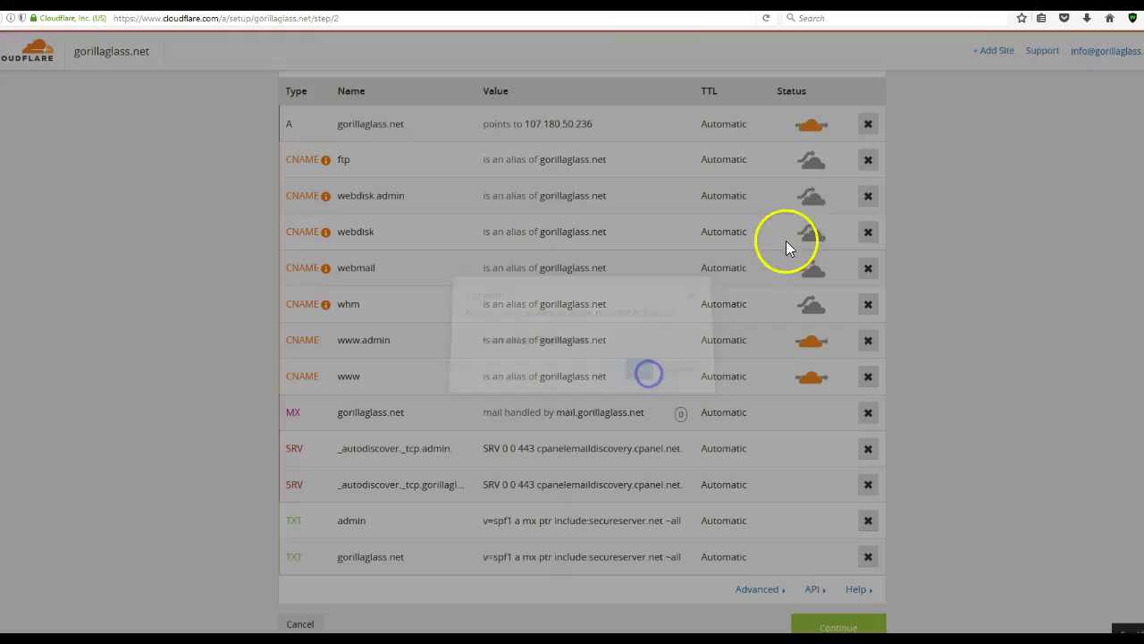
click(868, 161)
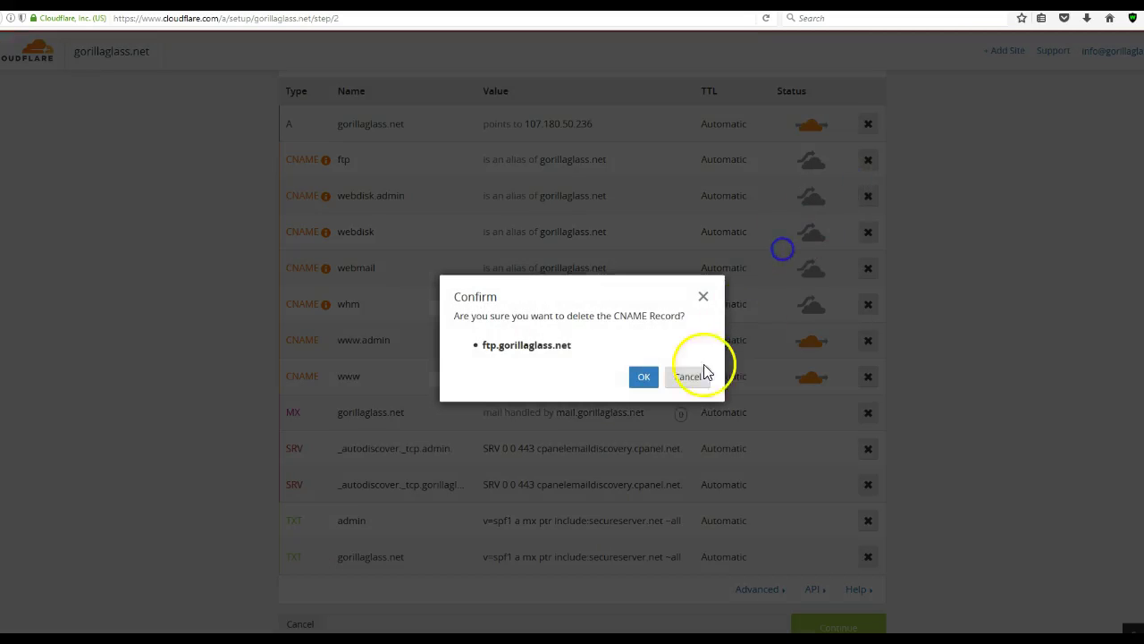
click(643, 377)
click(867, 160)
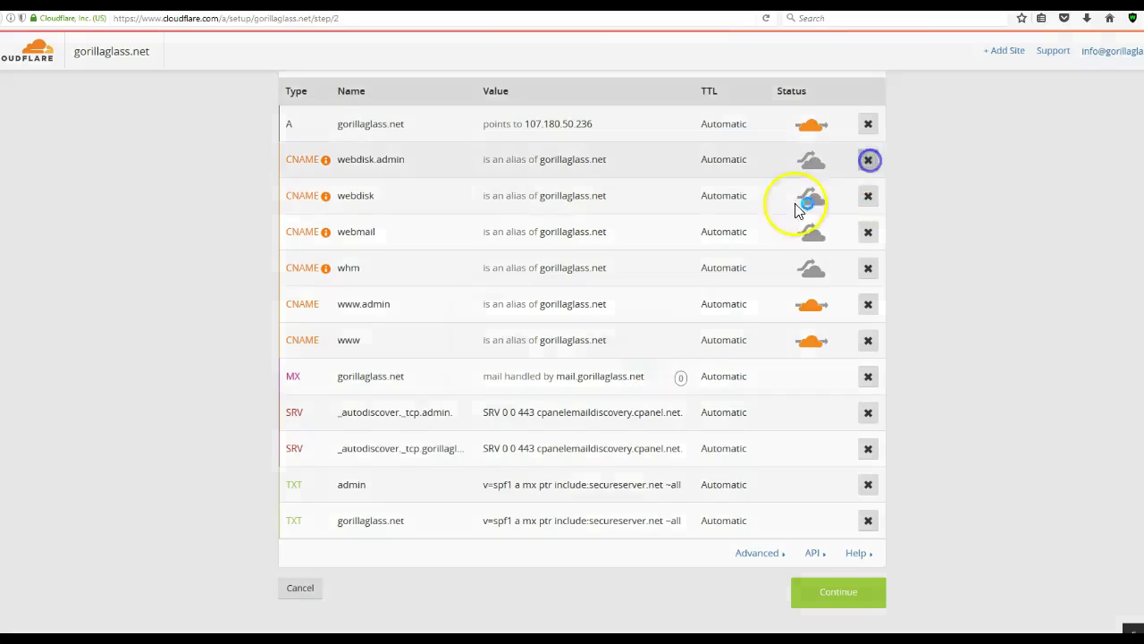
click(643, 377)
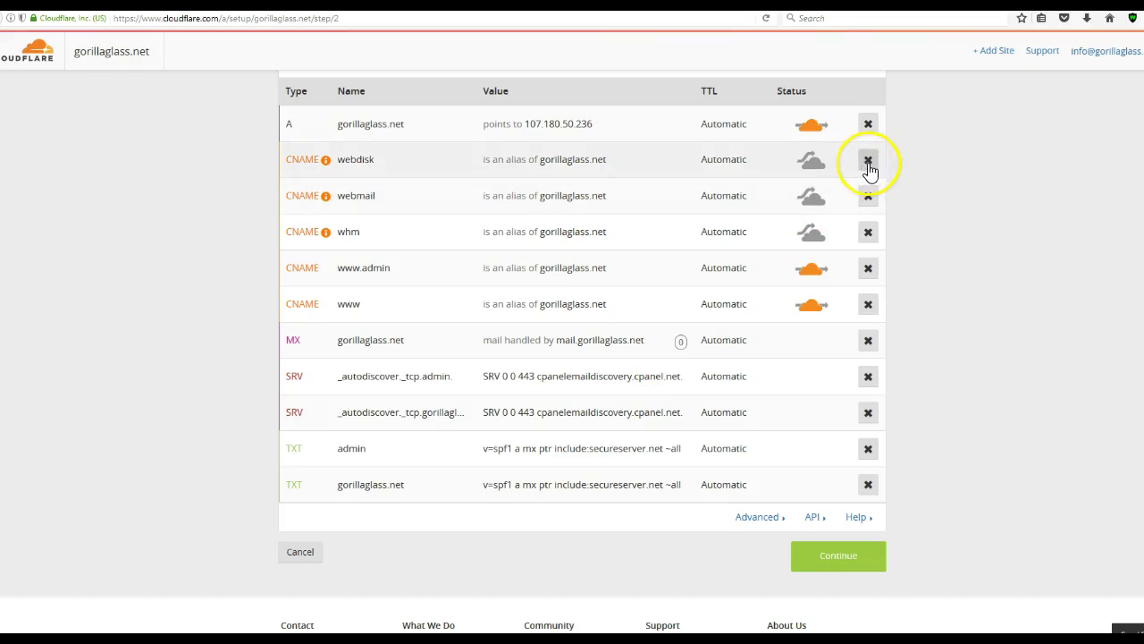
click(868, 162)
click(650, 370)
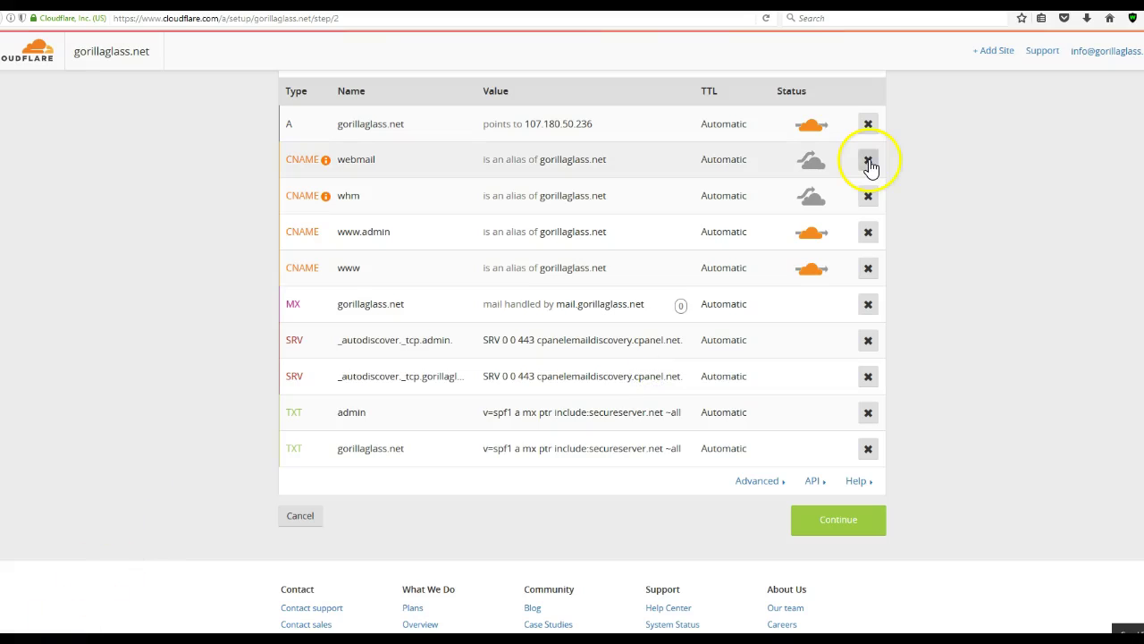
click(868, 161)
click(646, 376)
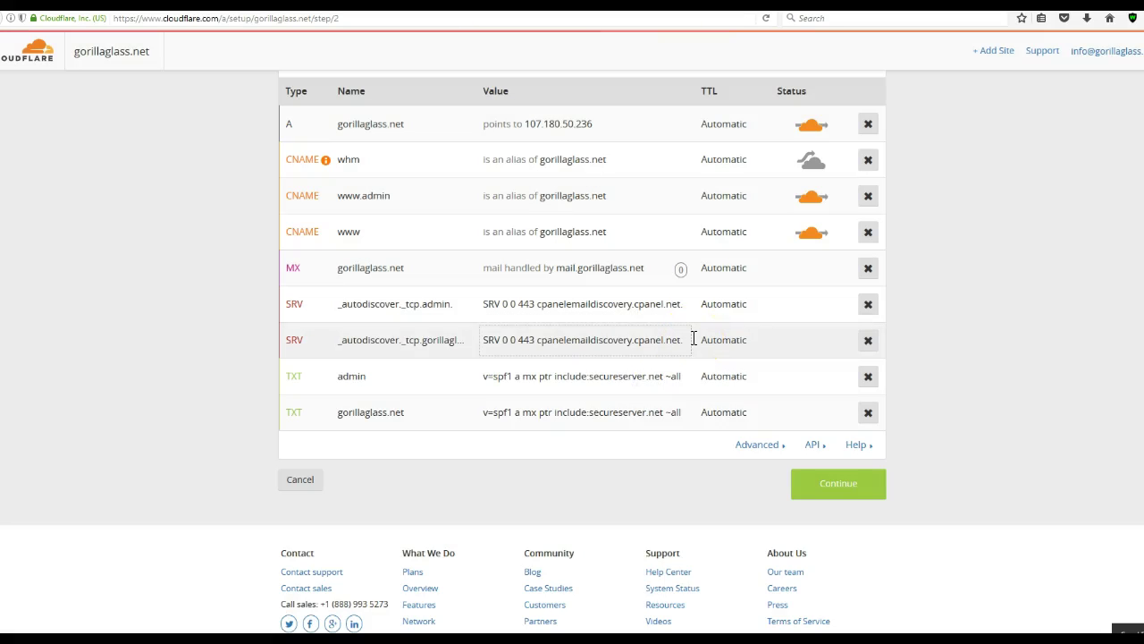
click(867, 159)
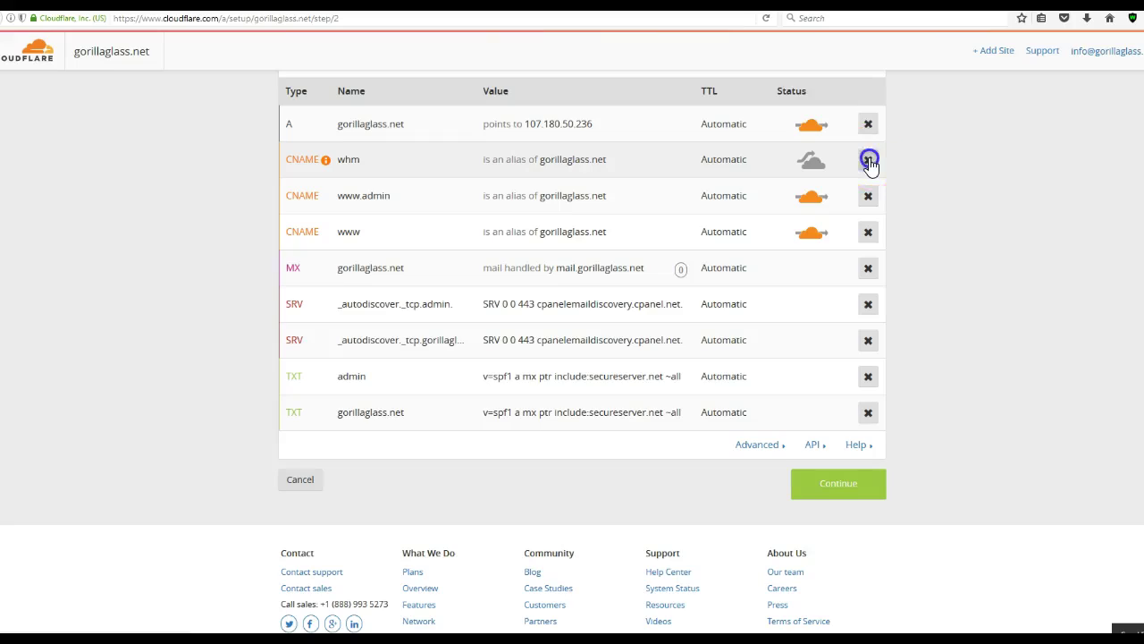
click(643, 378)
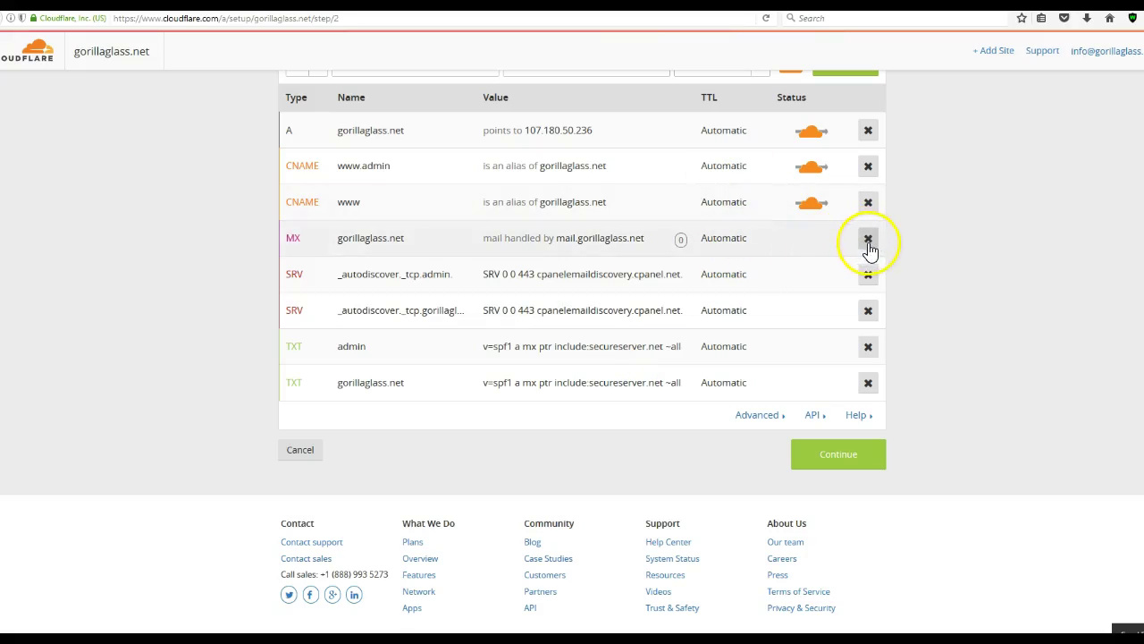
Step: Delete the MX record, both SRV records and the admin and gorillaglass.net TXT records
click(868, 239)
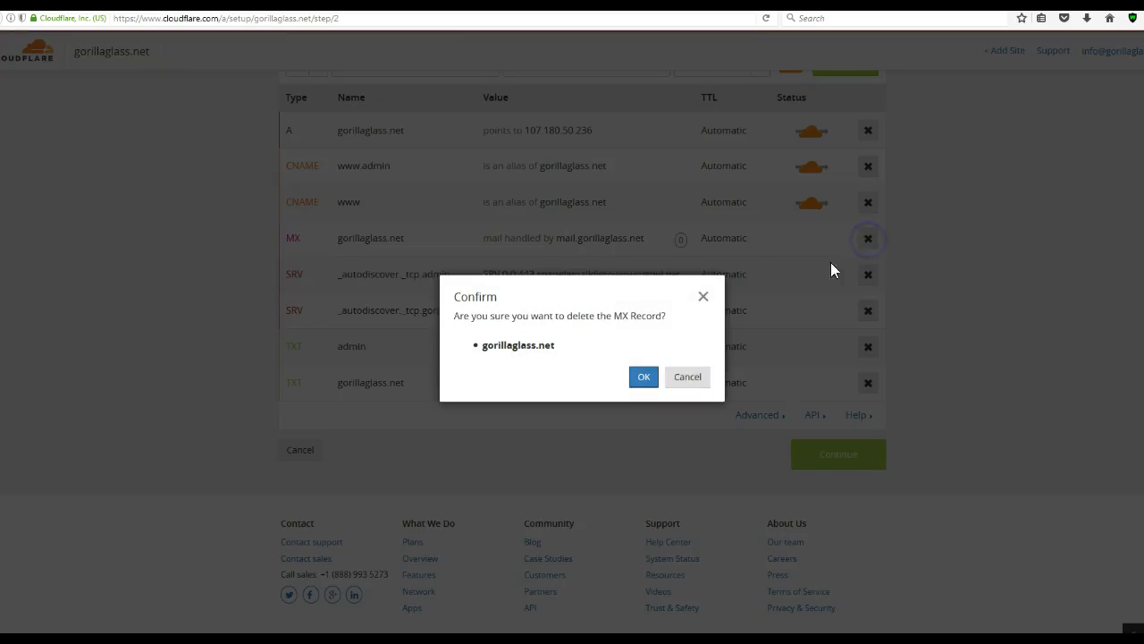
click(643, 376)
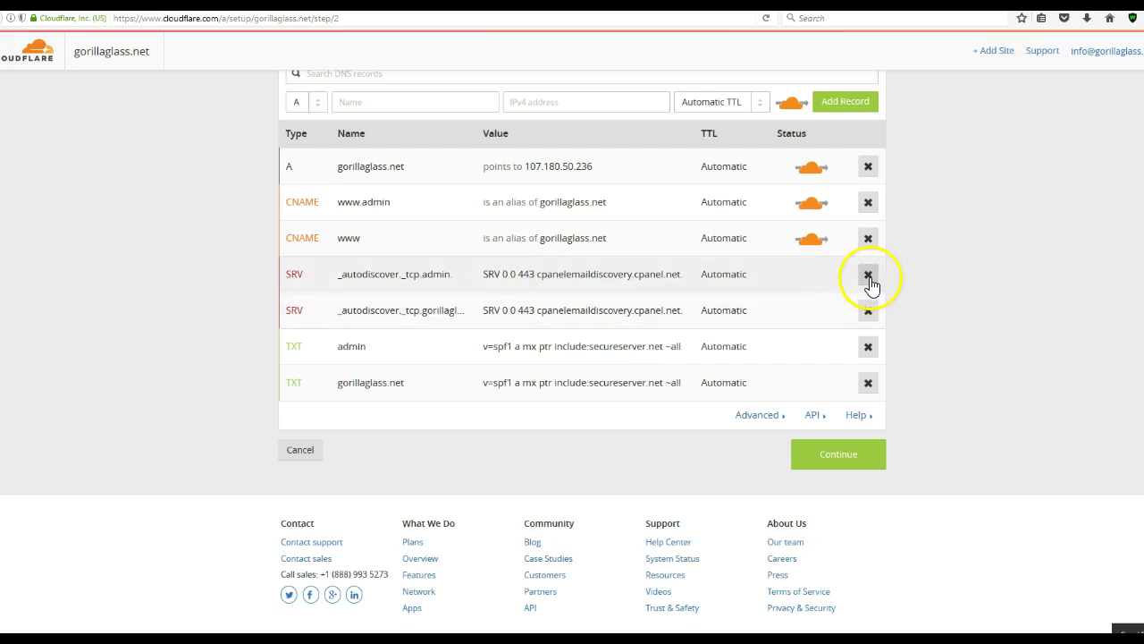
click(869, 279)
click(645, 380)
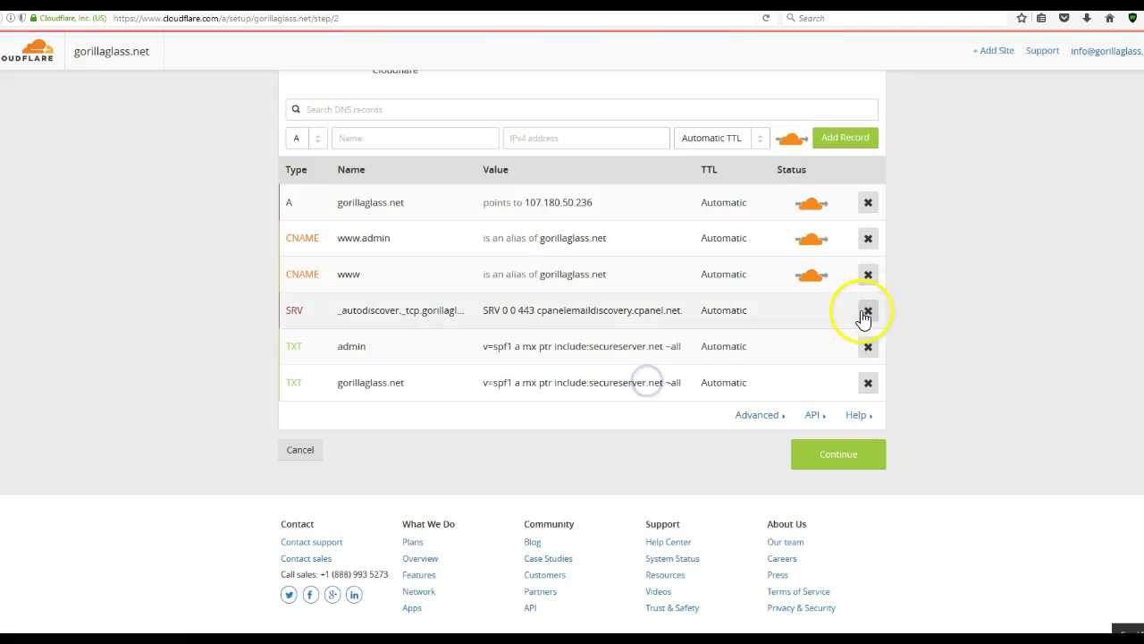
click(868, 313)
click(643, 376)
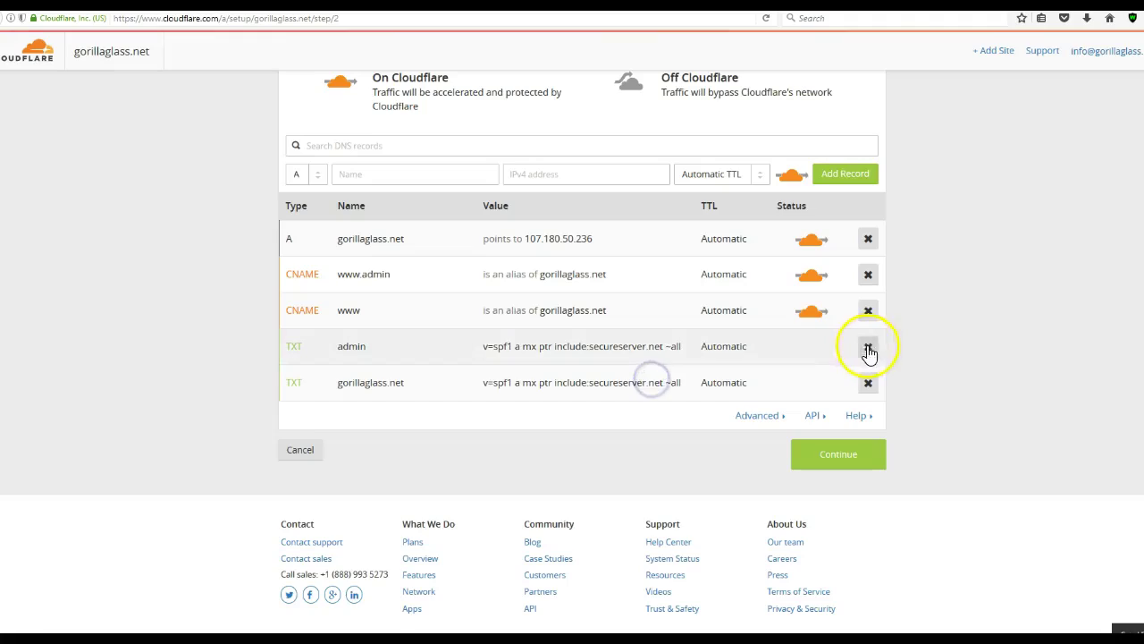
click(868, 346)
click(644, 378)
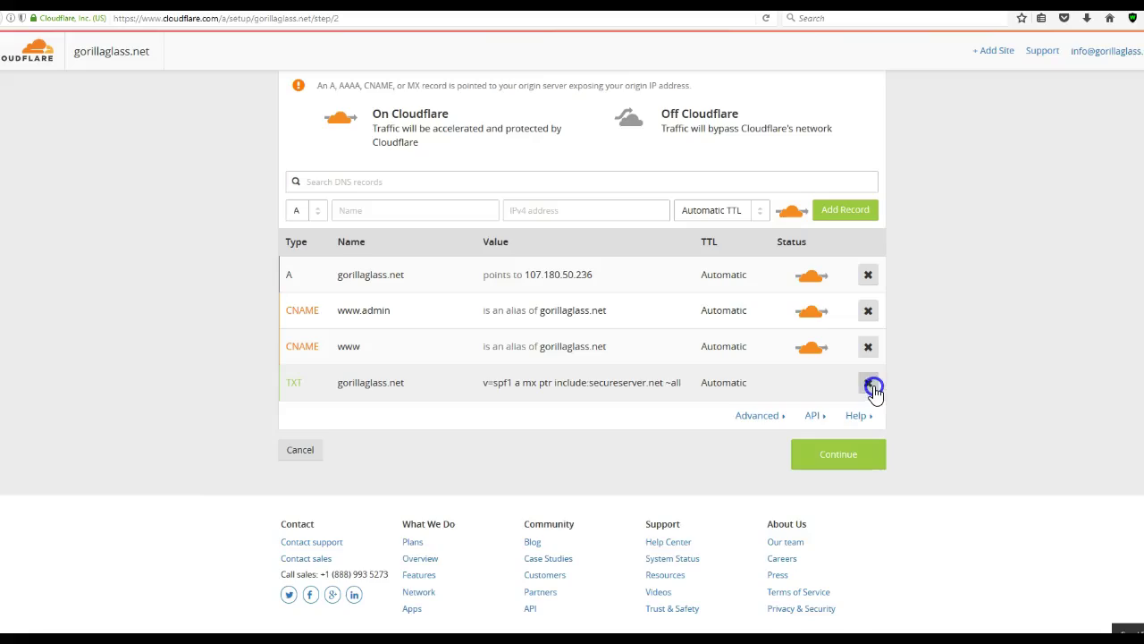
click(868, 382)
click(643, 376)
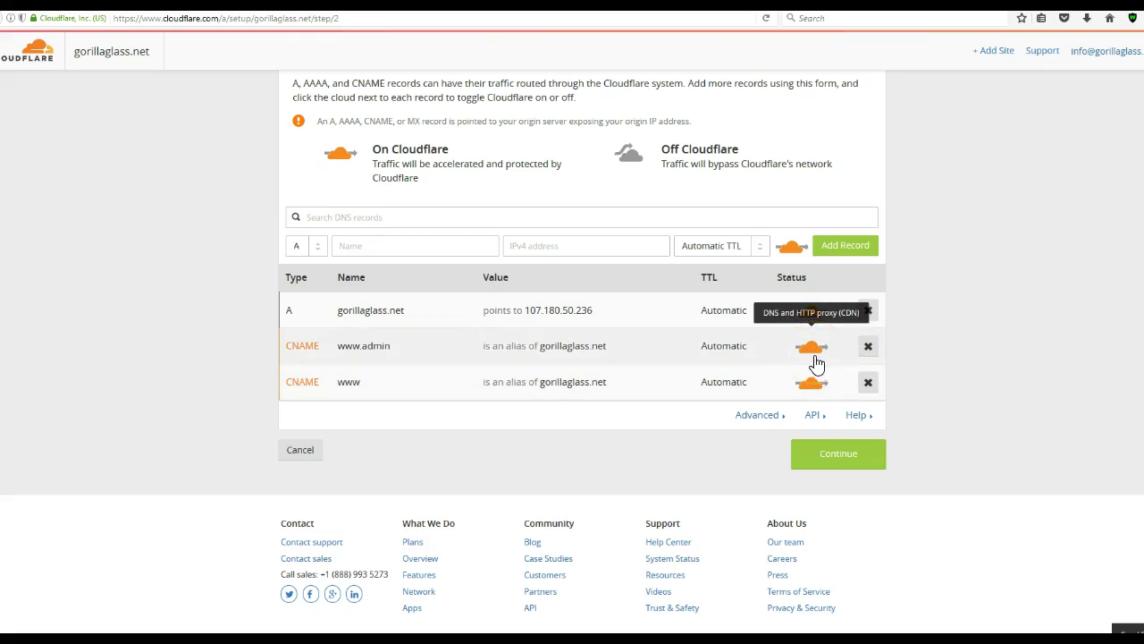
Step: Finish the DNS review and select the Free Website plan for gorillaglass.net
click(826, 465)
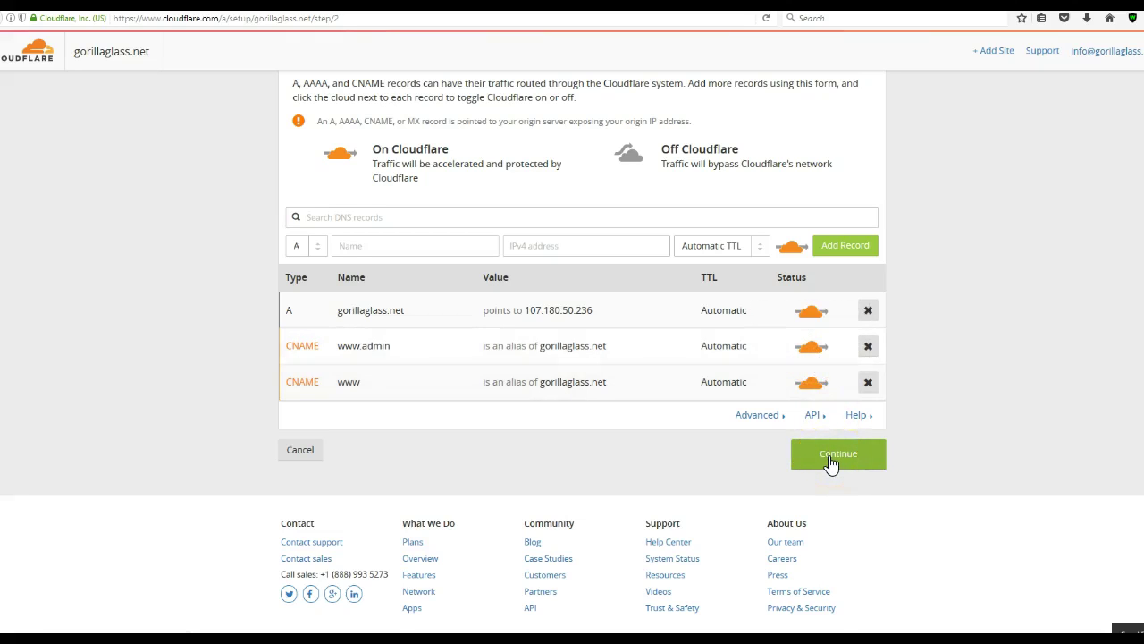
click(830, 458)
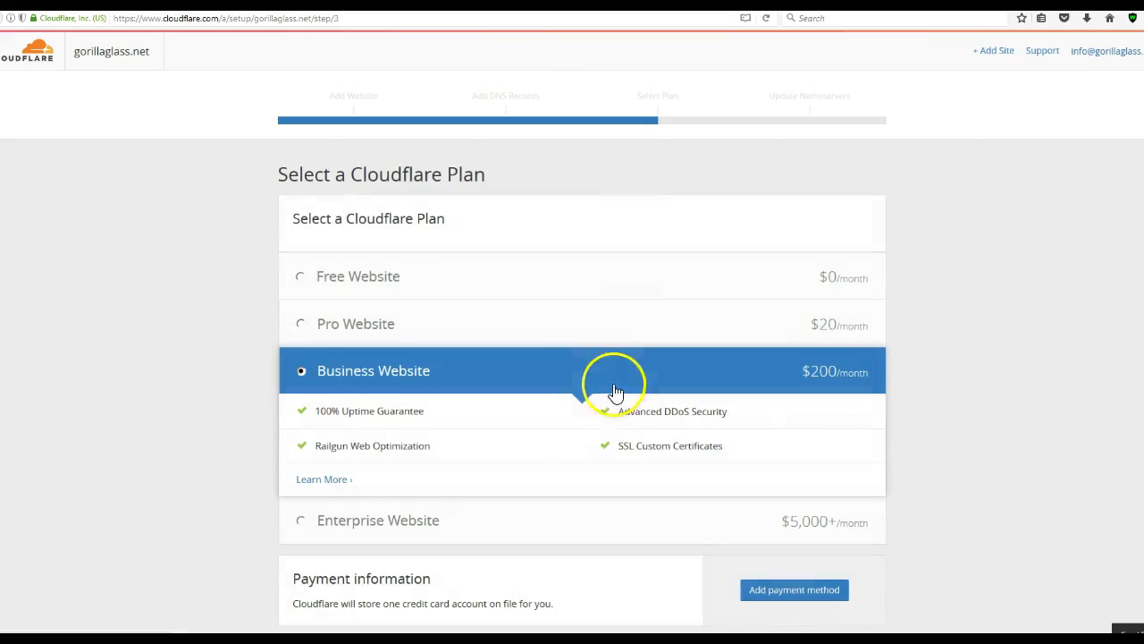
click(346, 276)
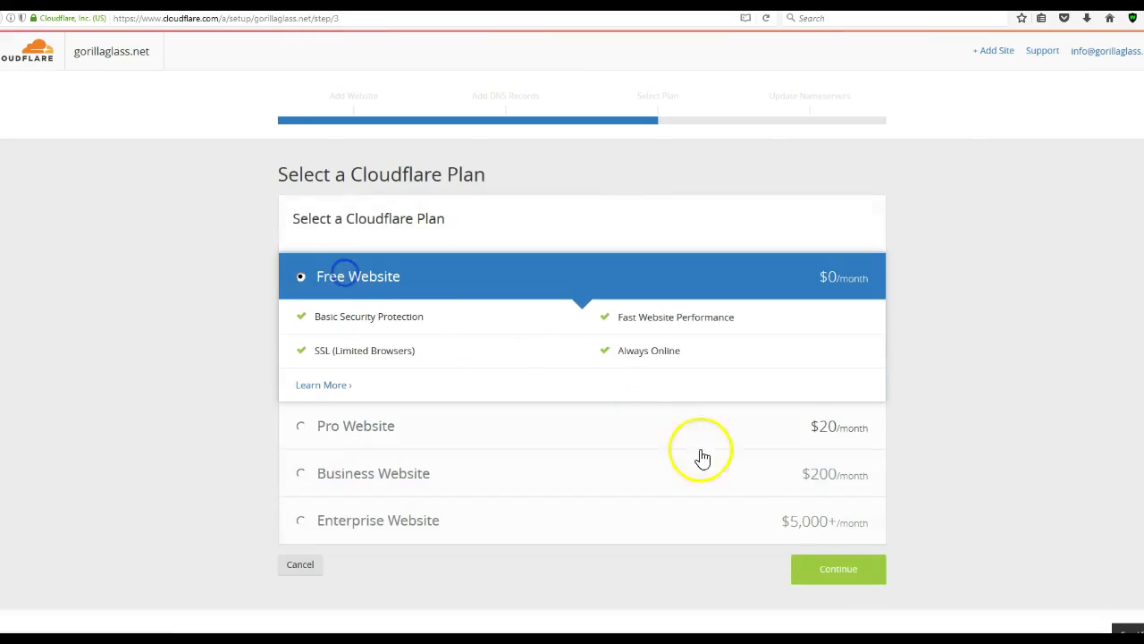
click(827, 572)
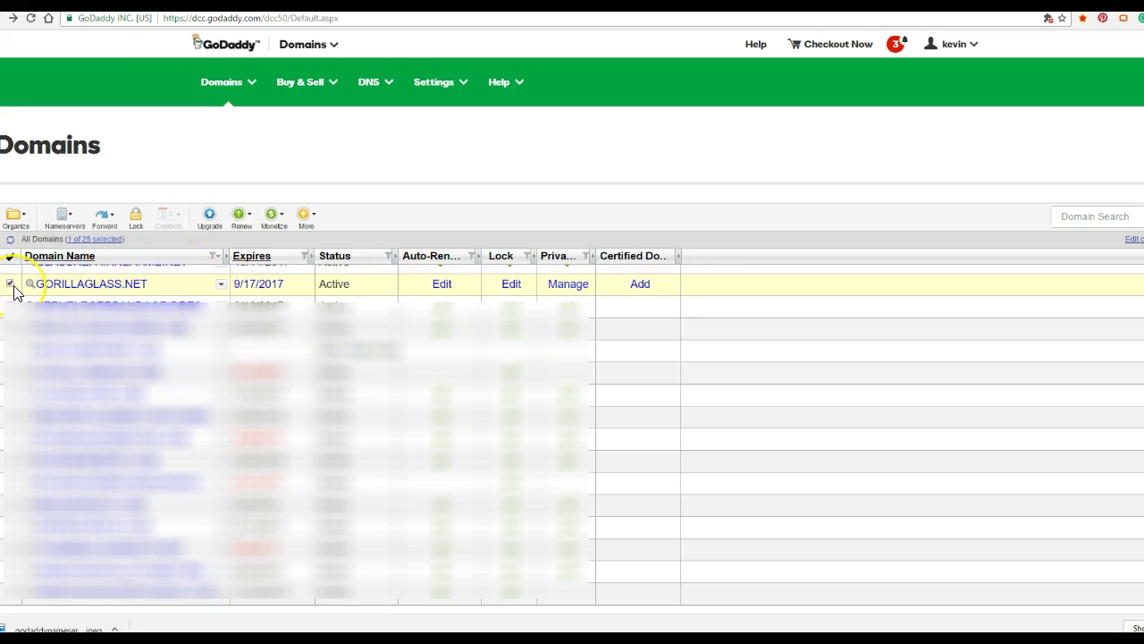
Step: Switch GORILLAGLASS.NET to Custom nameservers in GoDaddy and bring up the empty entry fields
click(68, 220)
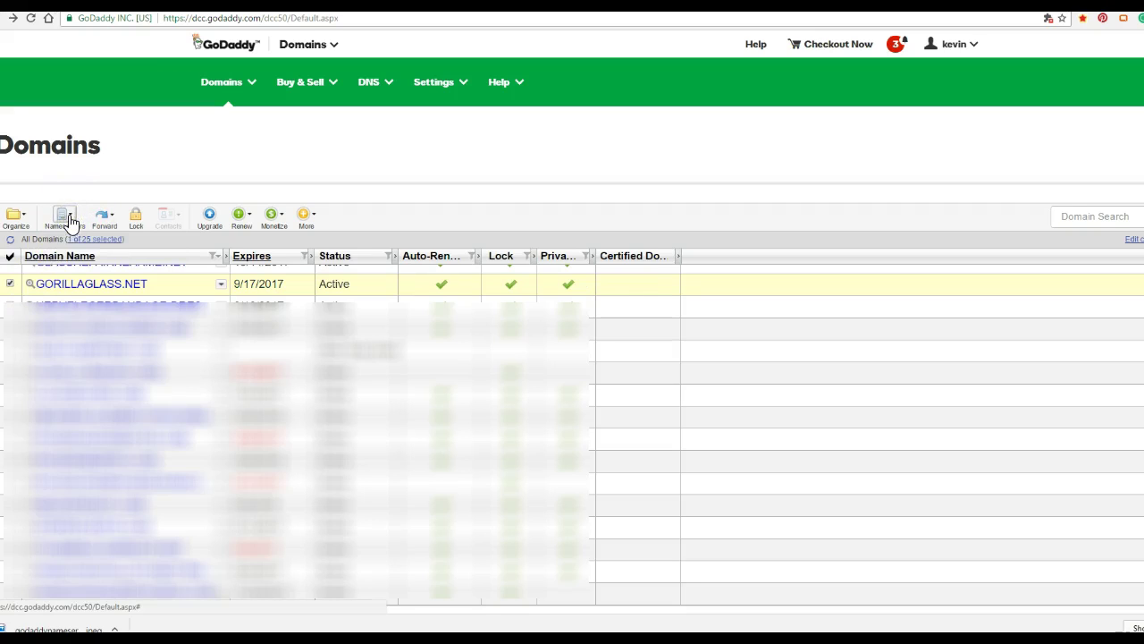
click(75, 240)
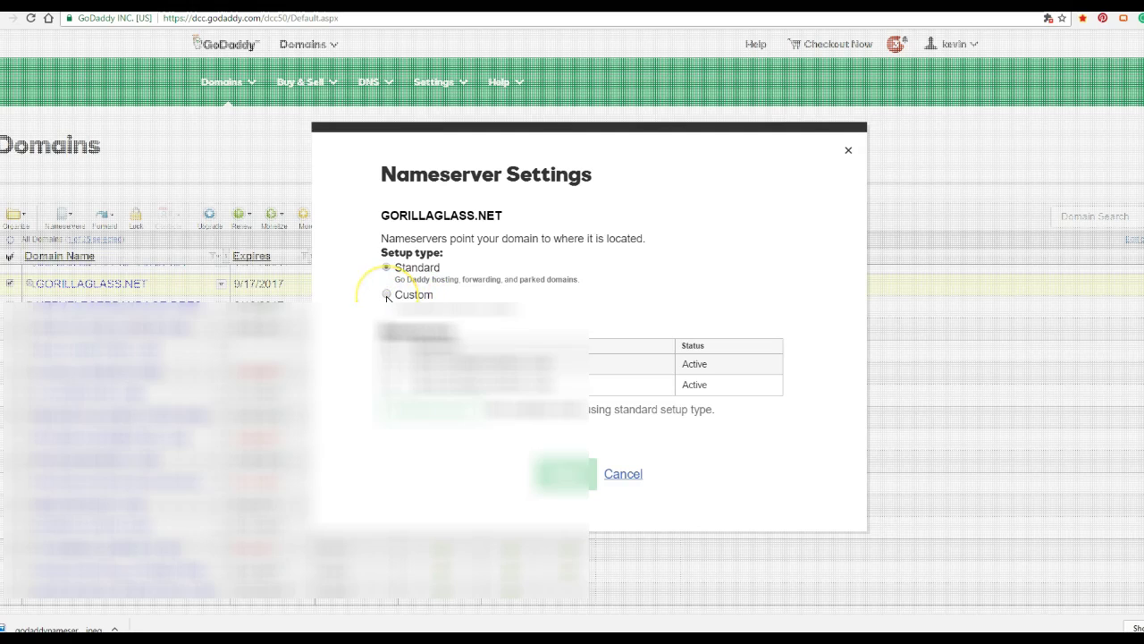
click(387, 296)
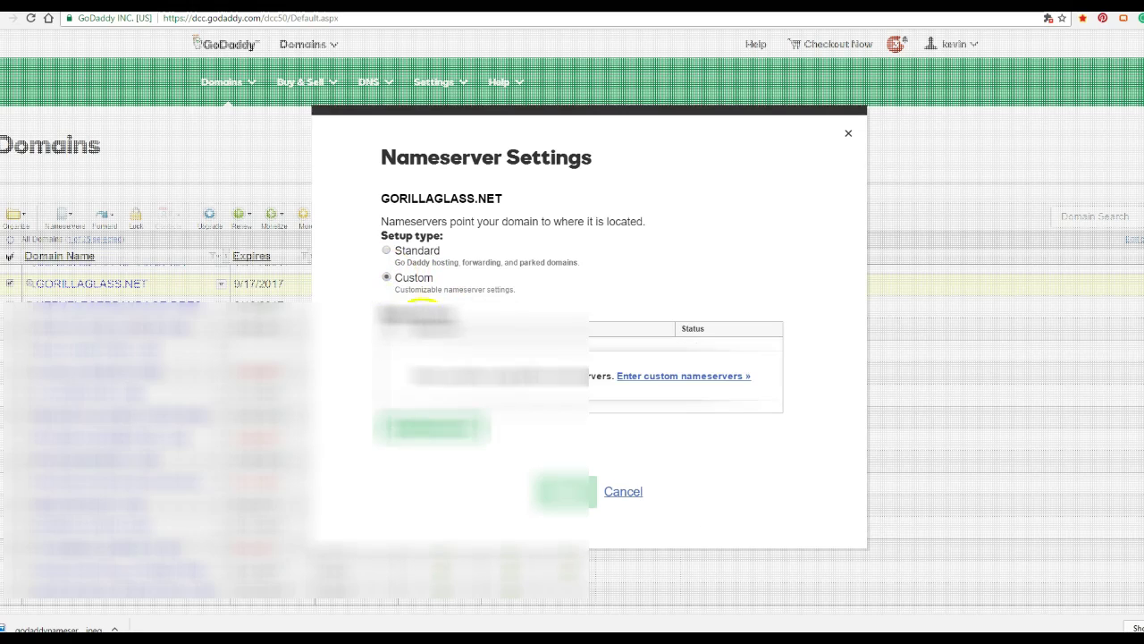
click(673, 375)
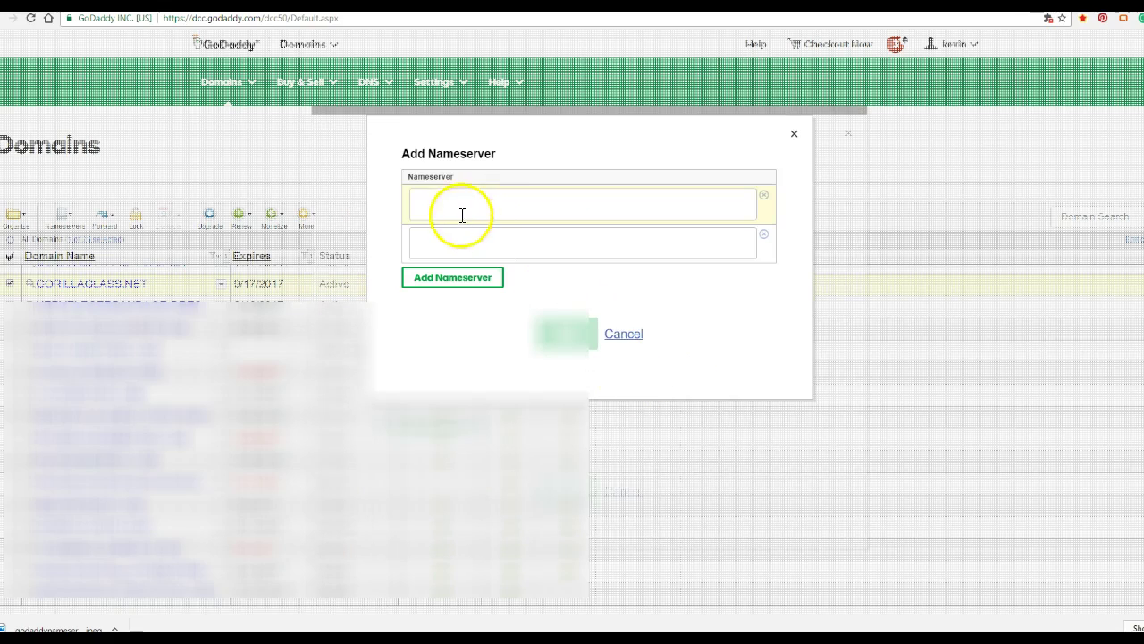
click(462, 214)
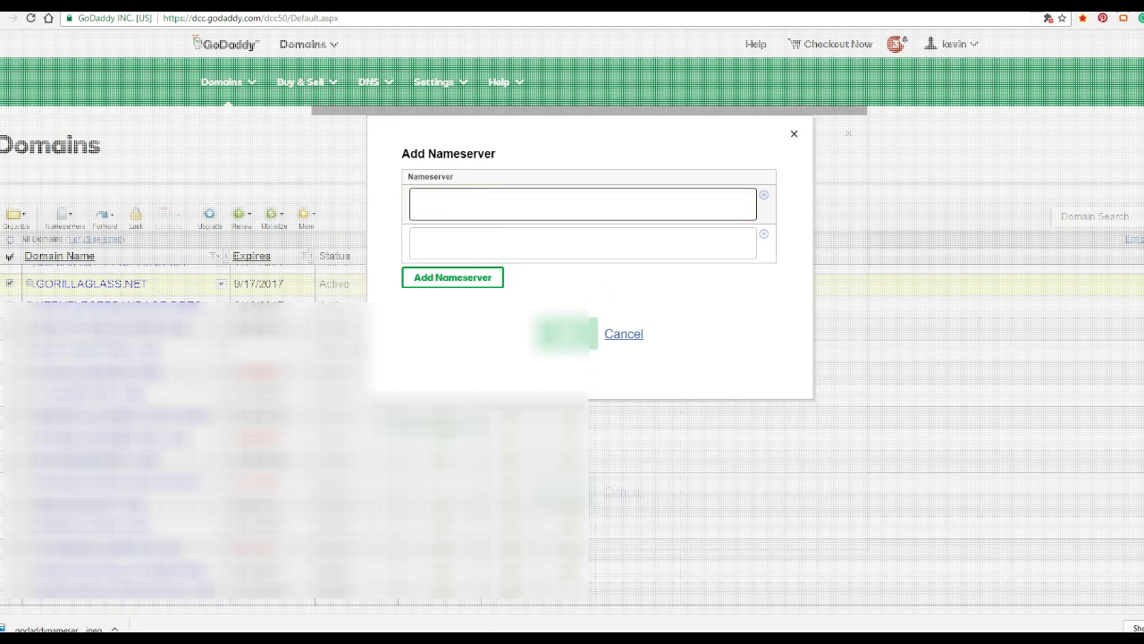
click(490, 590)
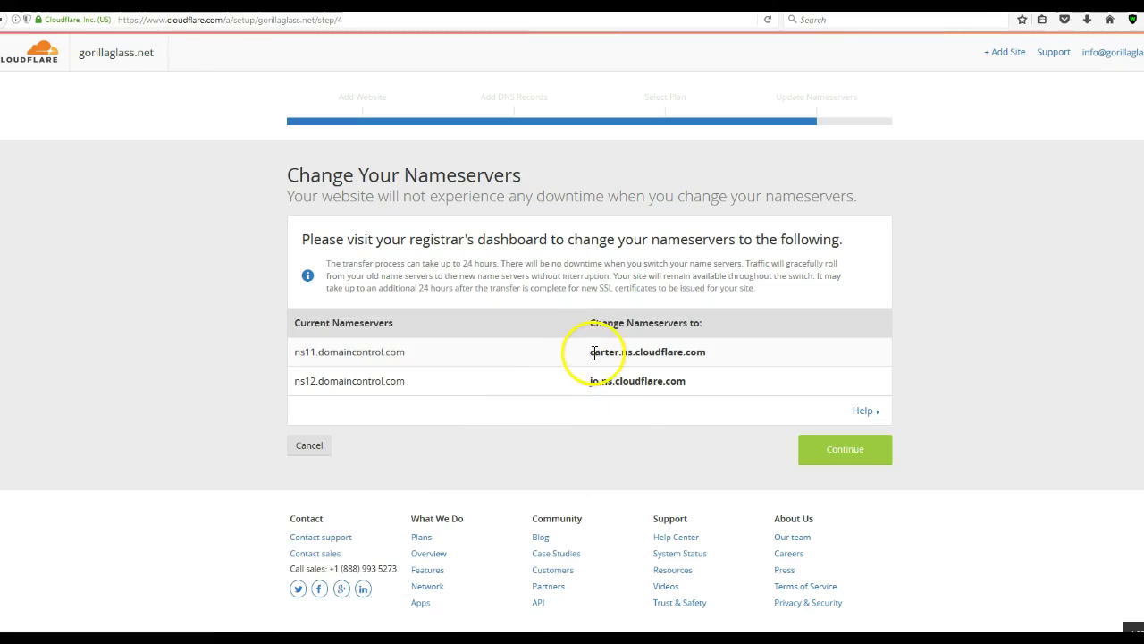
Step: Copy carter.ns.cloudflare.com and jo.ns.cloudflare.com from Cloudflare's nameserver list
right_click(702, 352)
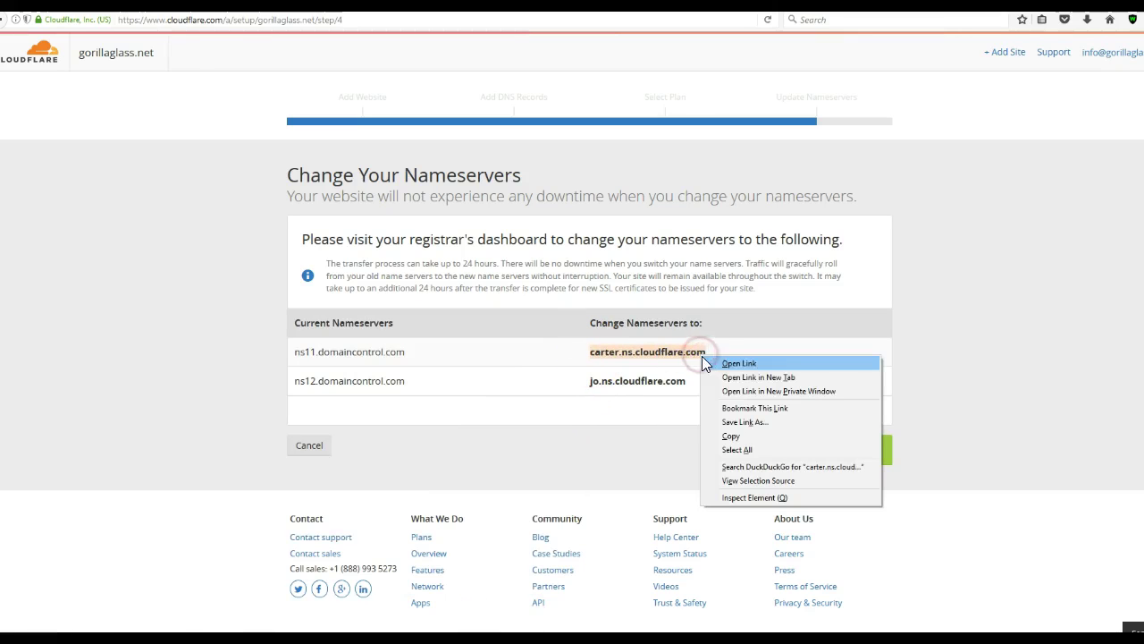
click(738, 436)
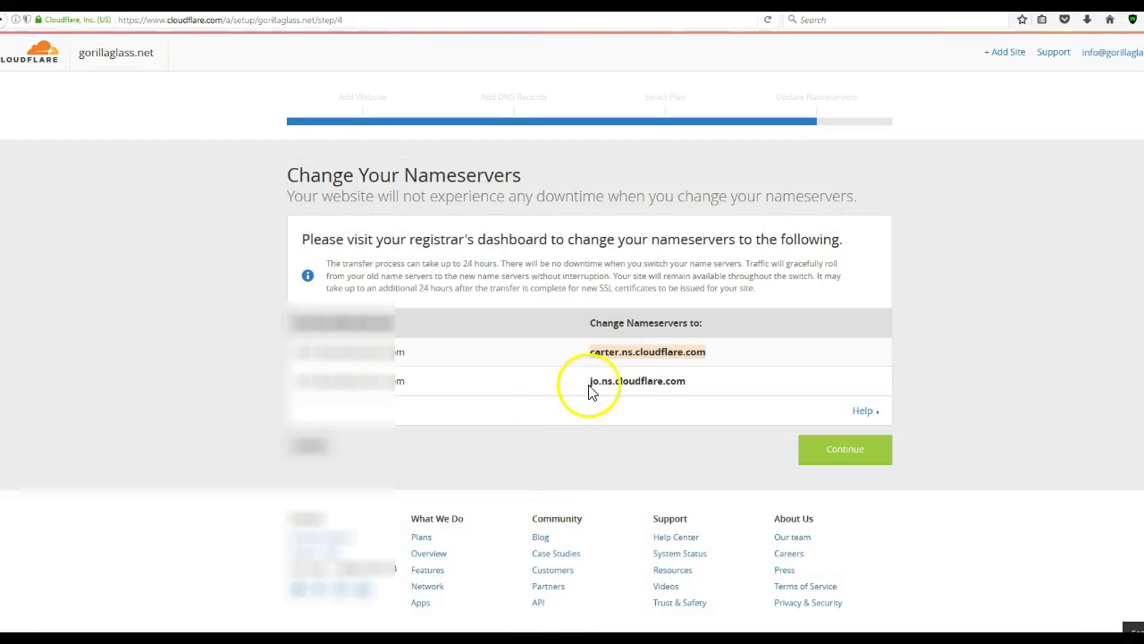
drag(591, 382, 646, 381)
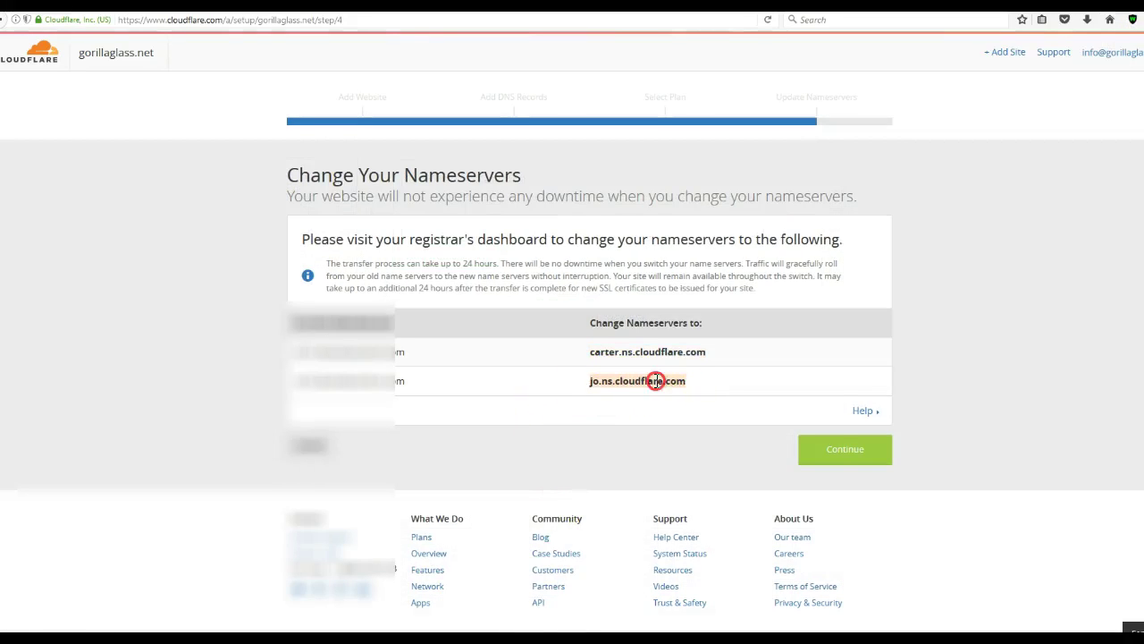
right_click(656, 381)
click(692, 463)
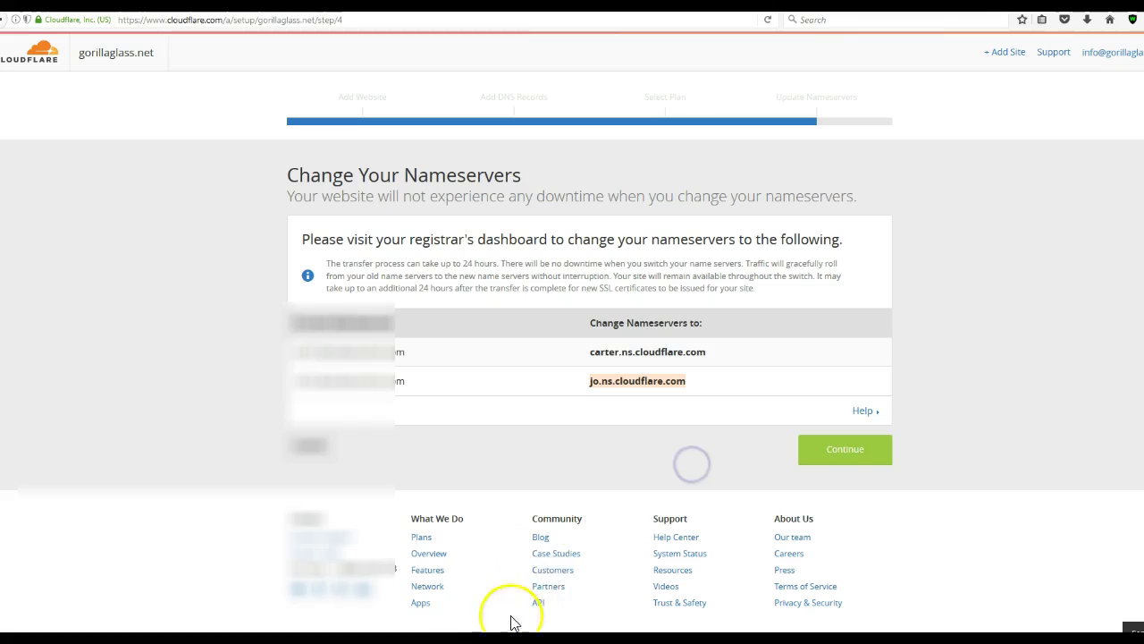
mouse_move(501, 634)
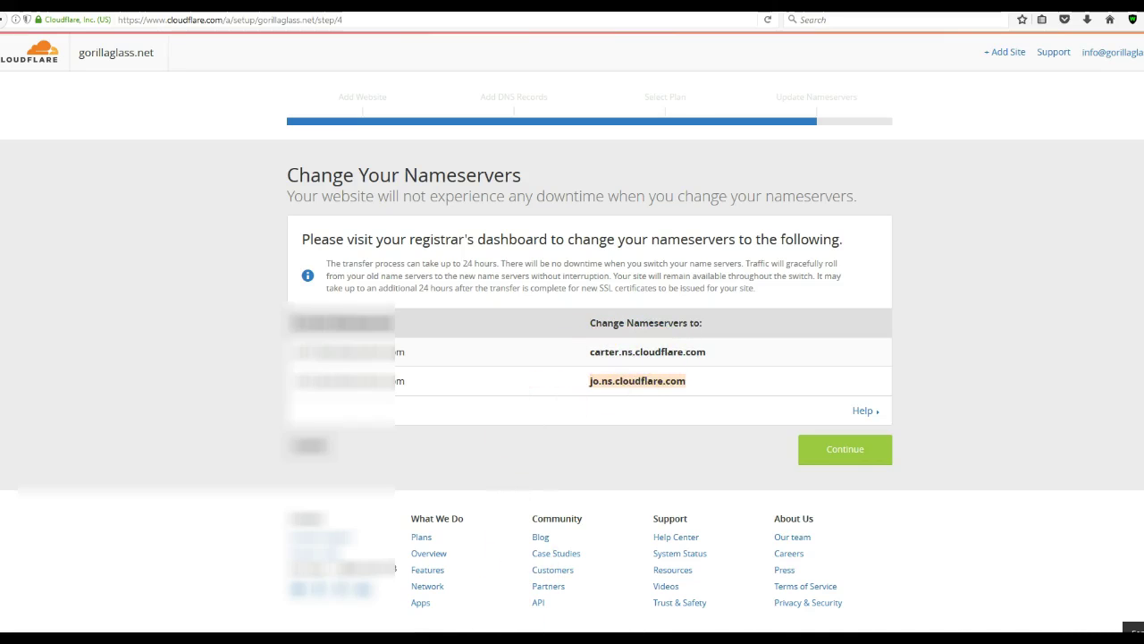
Step: Paste jo.ns.cloudflare.com into GoDaddy's second nameserver field, then confirm and save
mouse_move(433, 639)
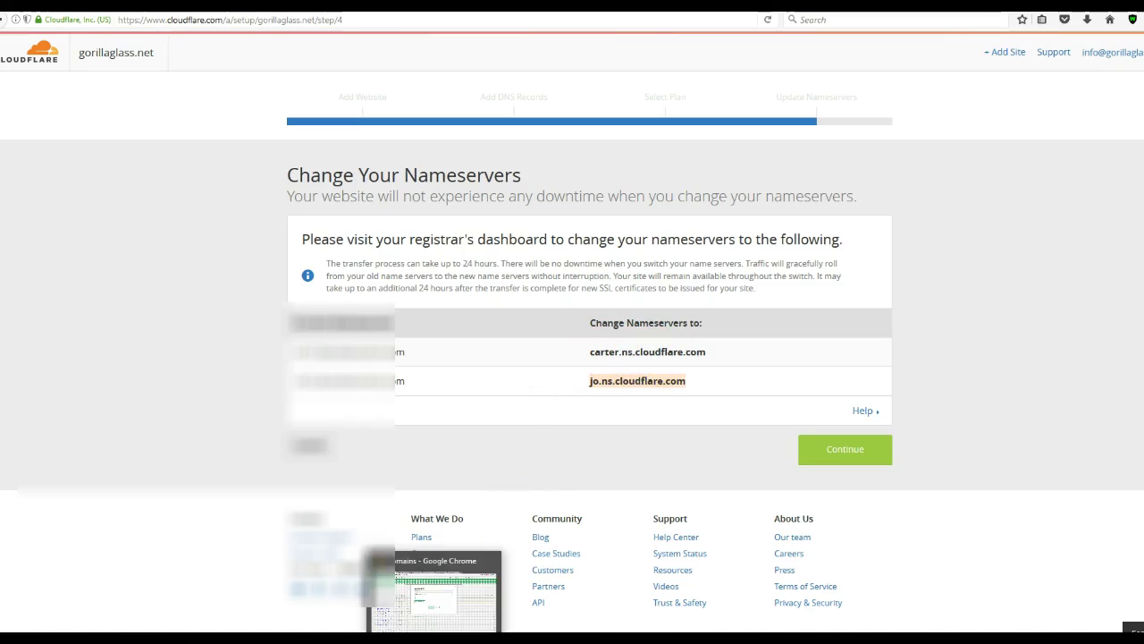
click(435, 595)
click(426, 237)
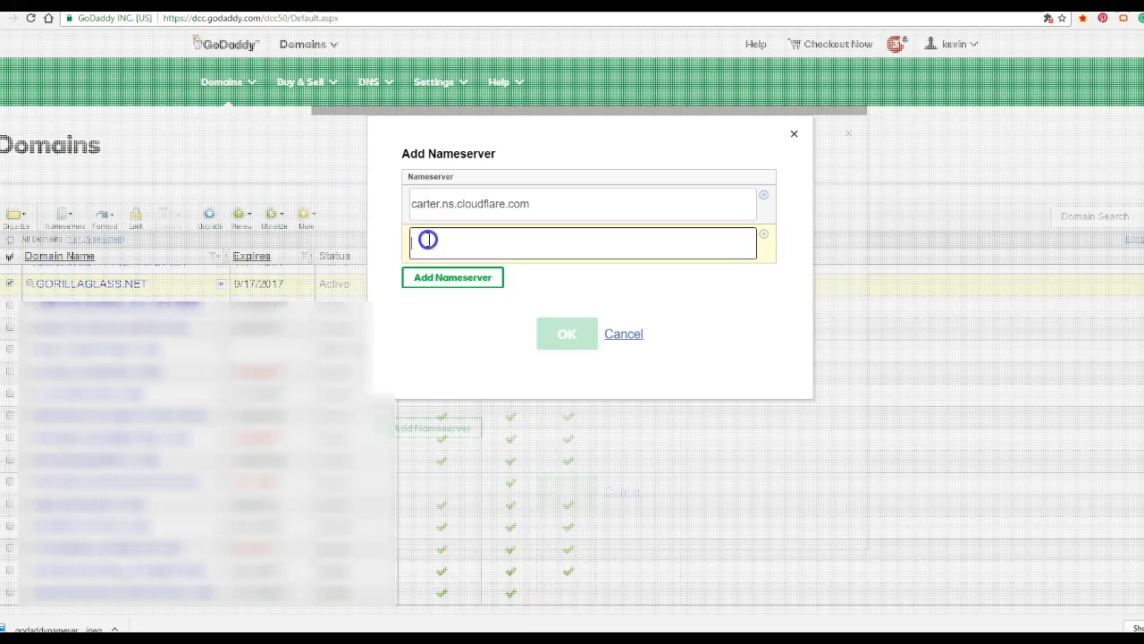
right_click(427, 241)
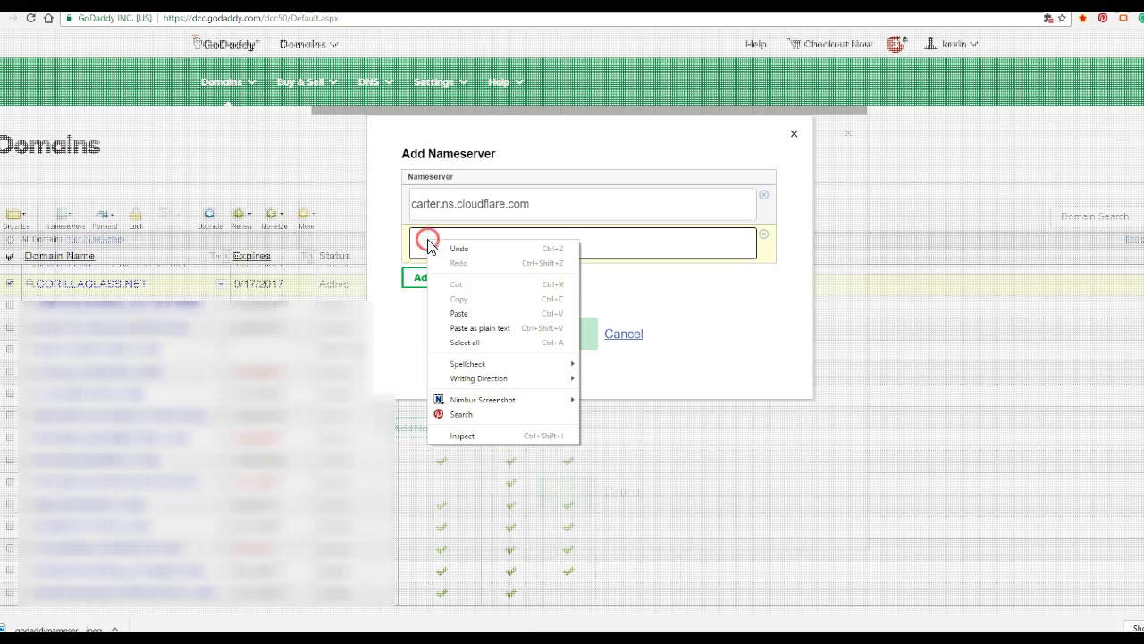
click(458, 313)
click(457, 278)
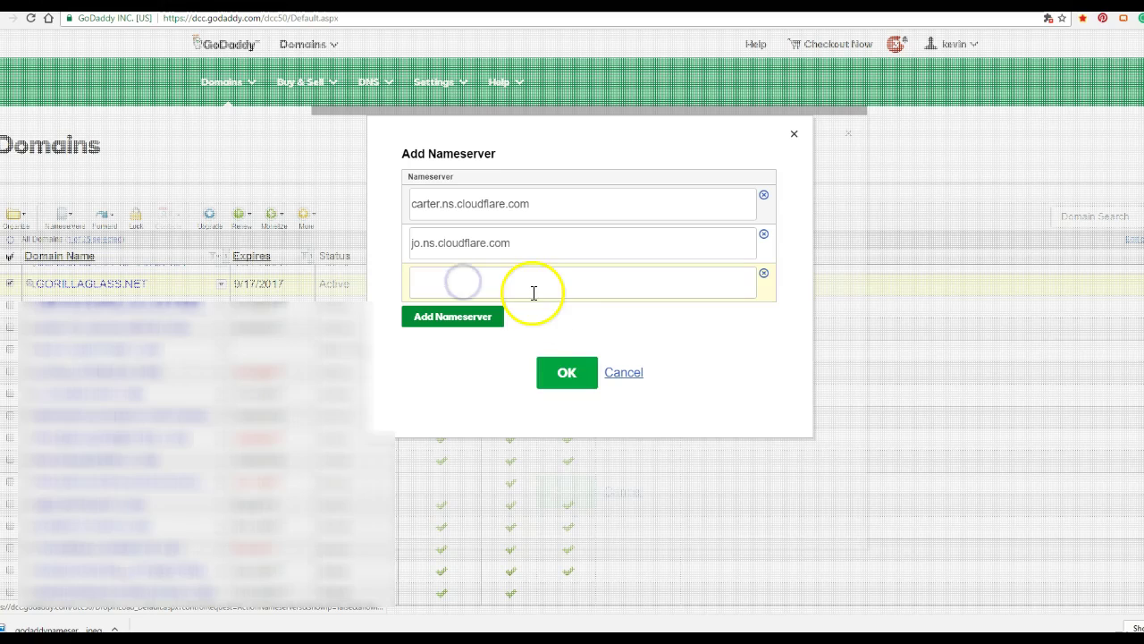
click(567, 376)
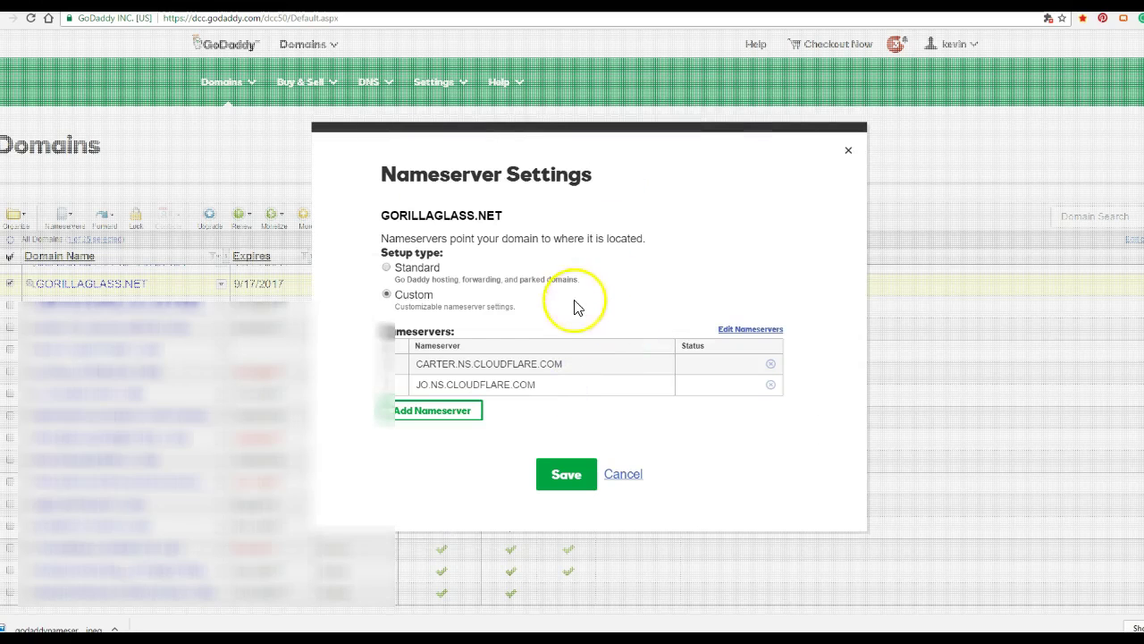
click(567, 474)
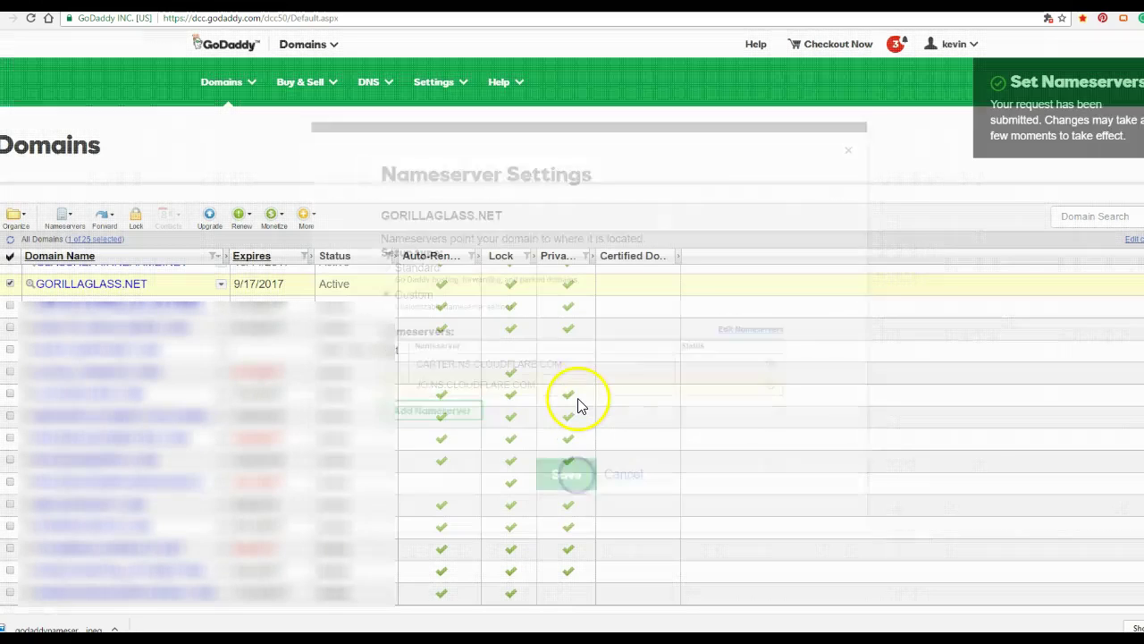